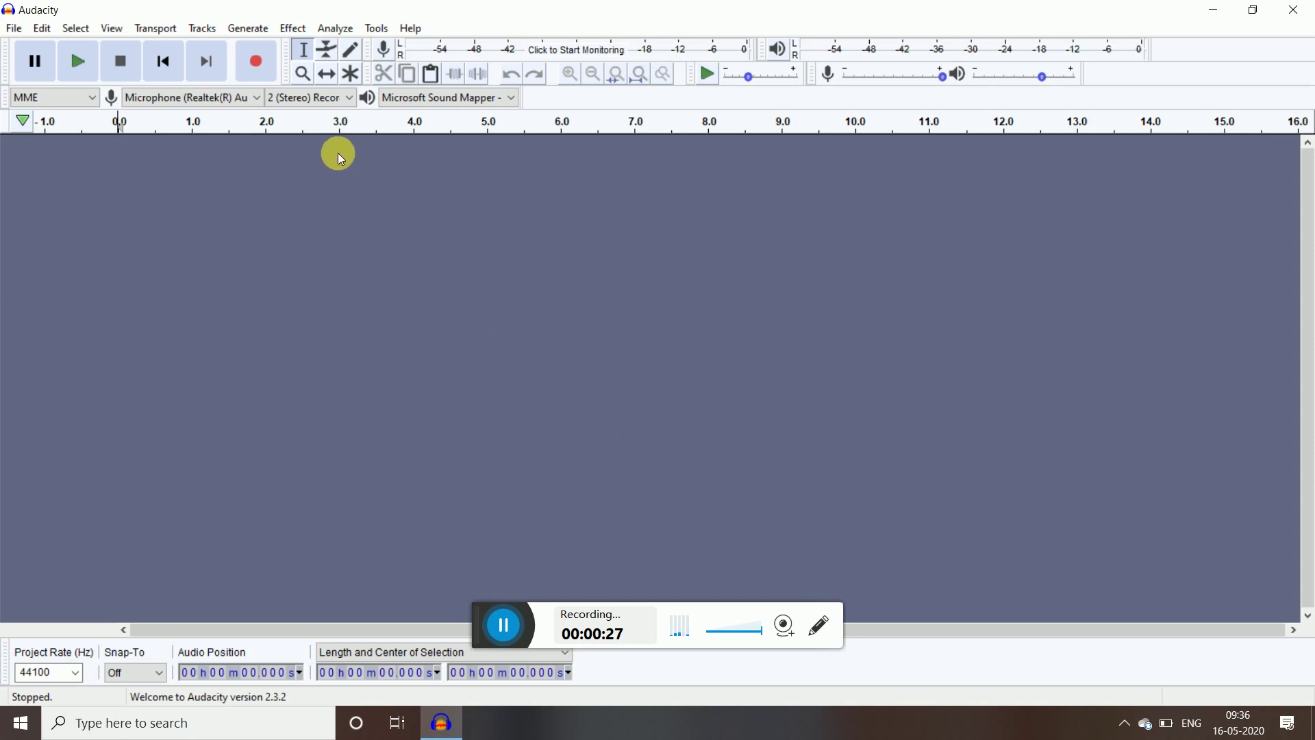
Step: Check which recording devices and playback devices are available, keeping the current ones
left_click(208, 98)
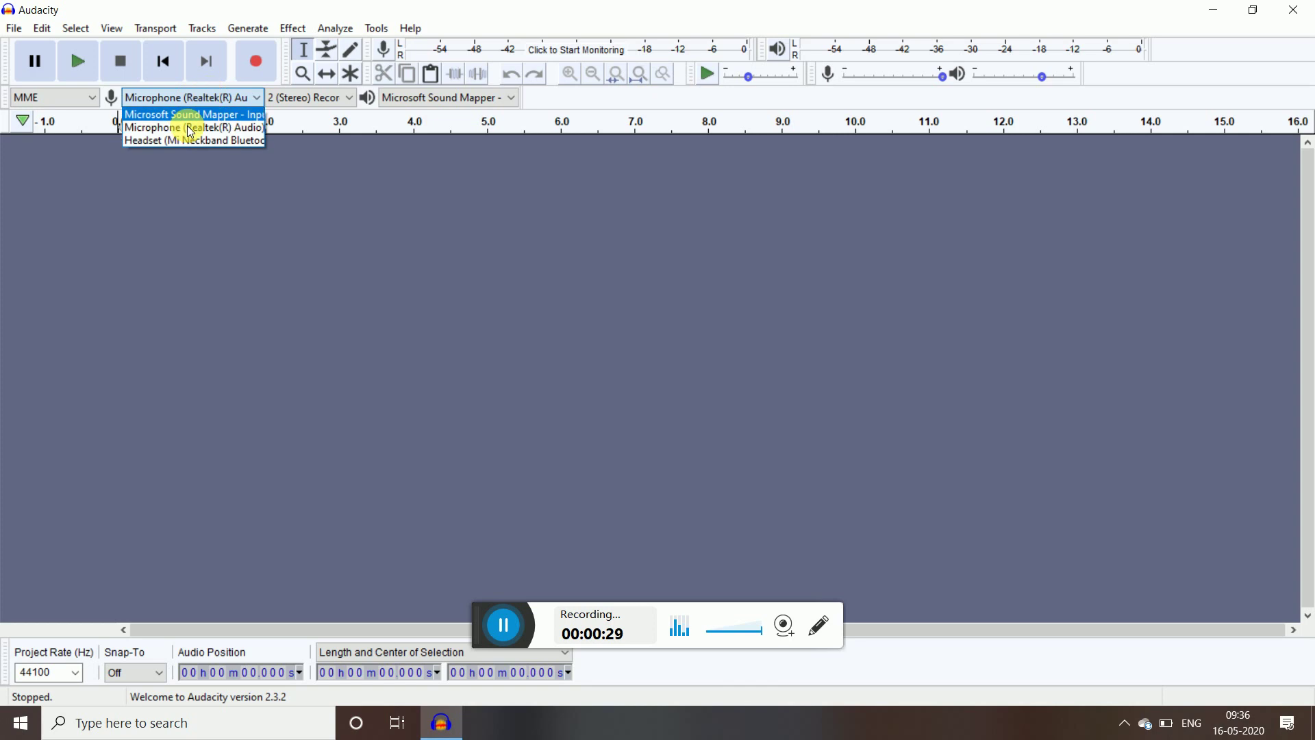
left_click(215, 86)
left_click(460, 97)
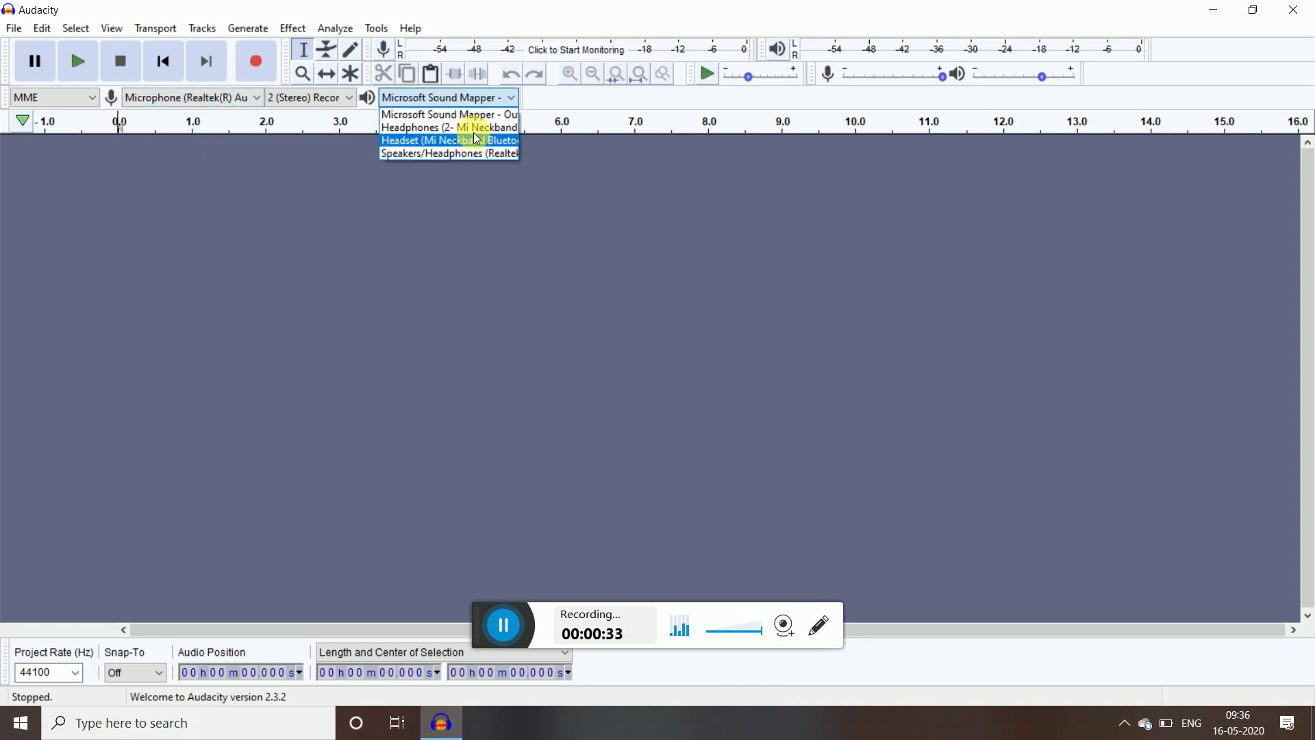
left_click(470, 98)
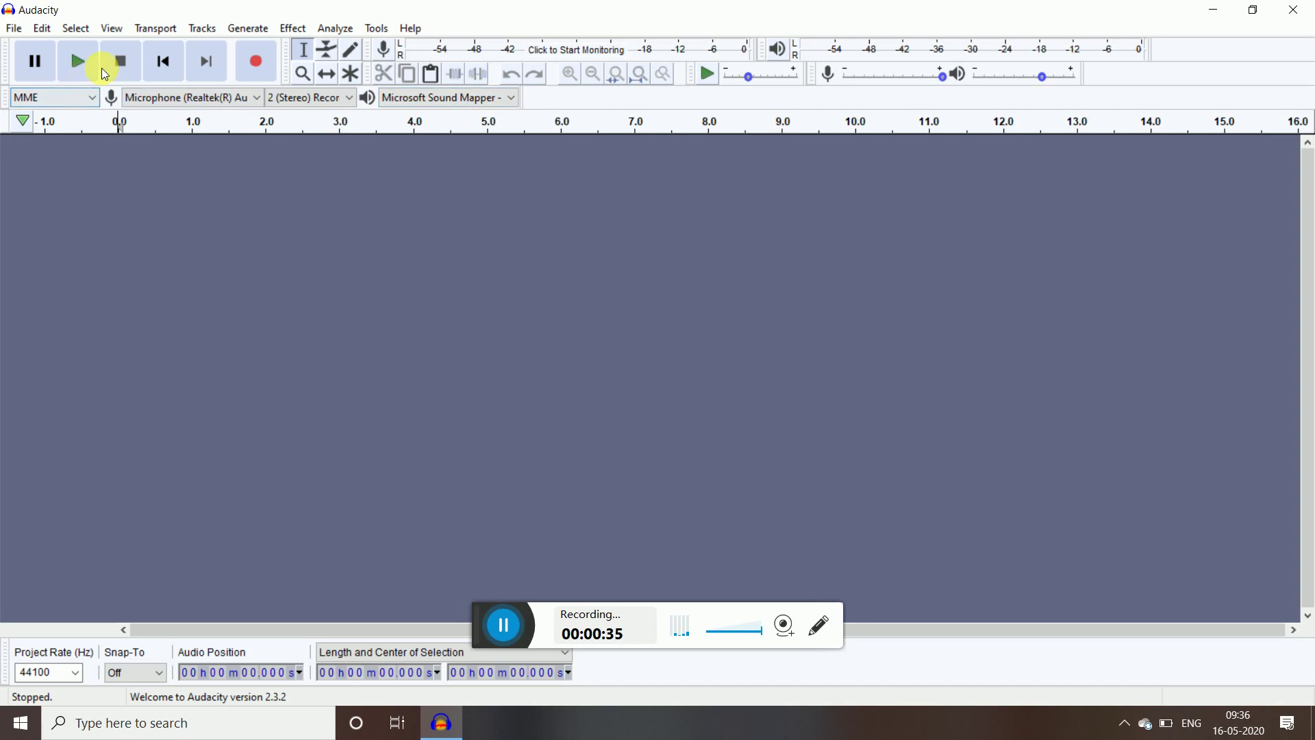
Step: Record a short voice clip of about 6 seconds on a new stereo track
left_click(257, 62)
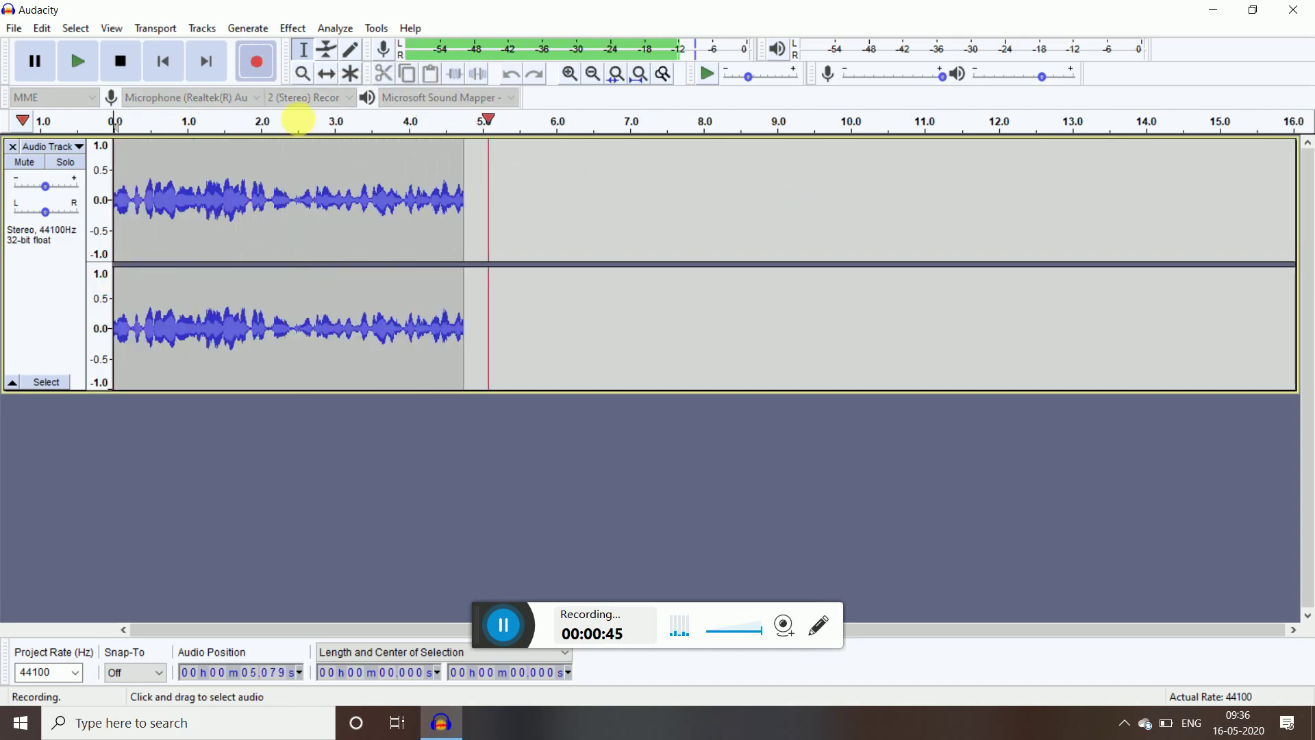
left_click(121, 61)
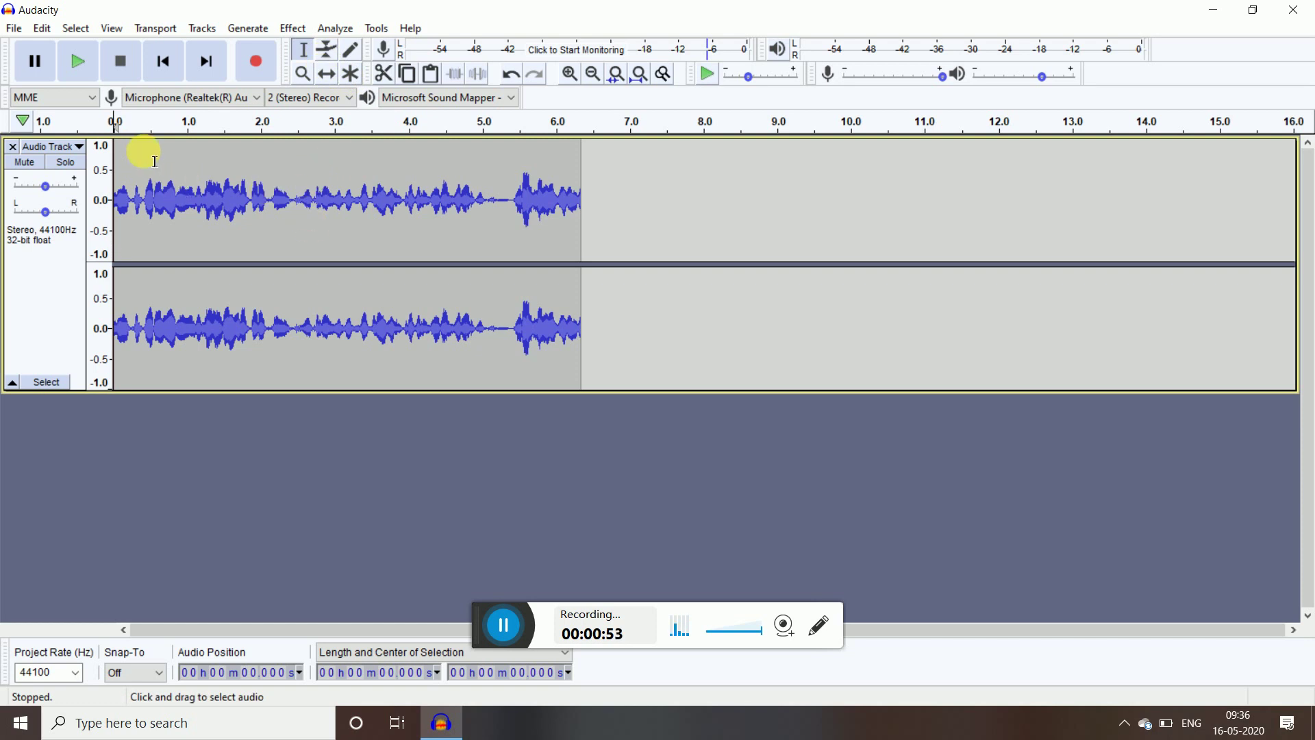
Step: Select sample stretches of the recording between about 2 and 4 seconds, and place the cursor at about 2.31 s
left_click(302, 73)
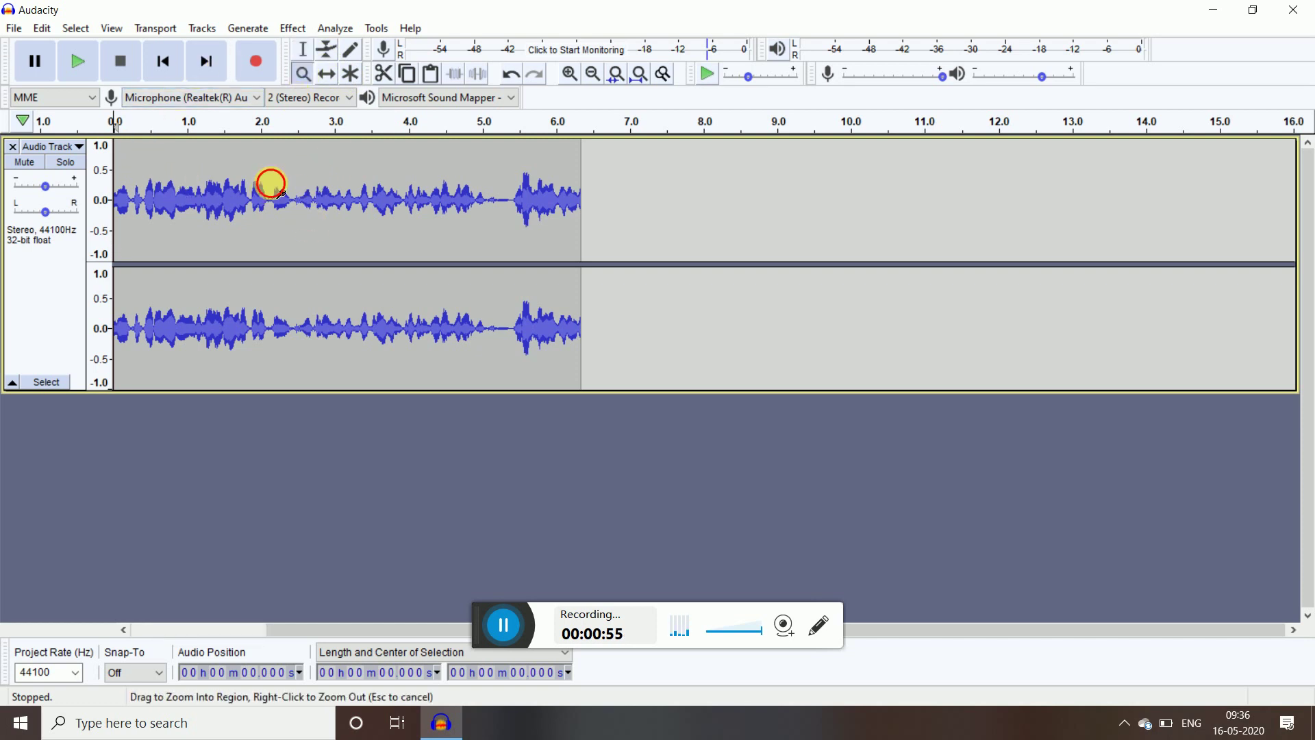
left_click(272, 185)
left_click(304, 49)
left_click_drag(263, 205, 651, 236)
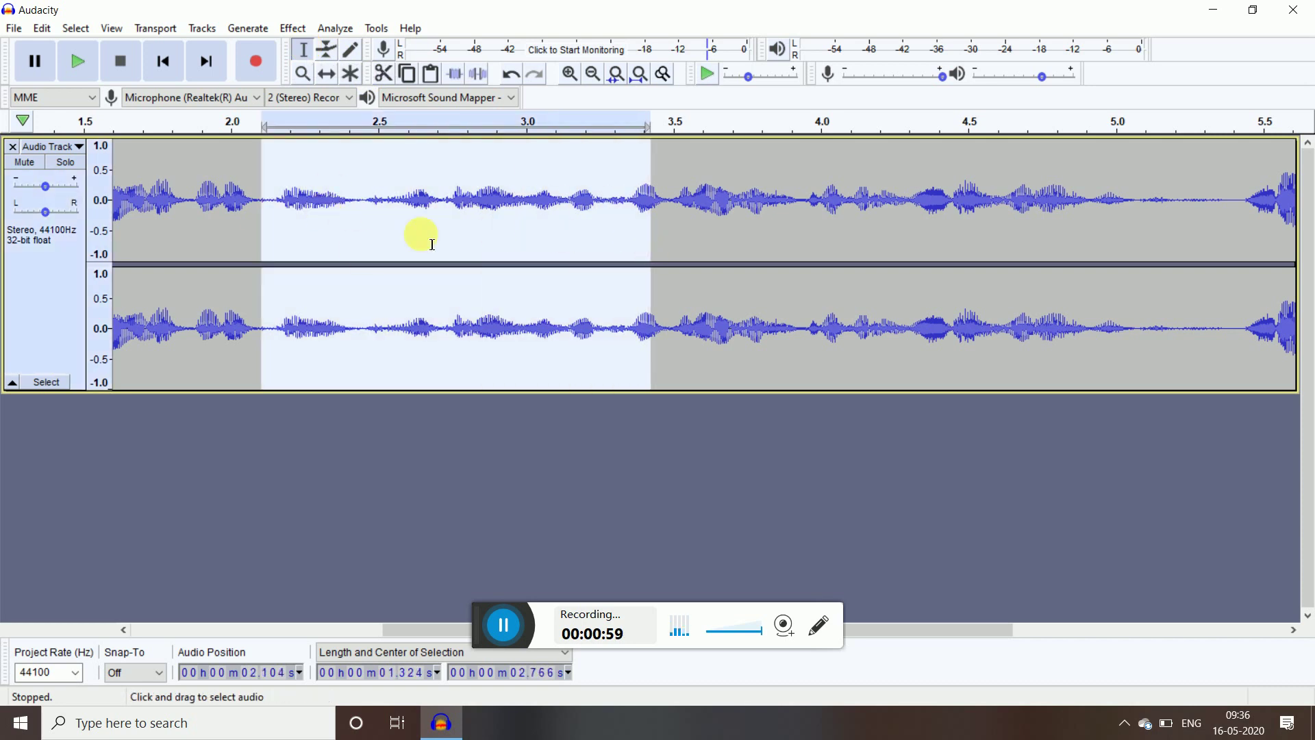
left_click_drag(367, 193, 840, 203)
left_click_drag(761, 199, 496, 188)
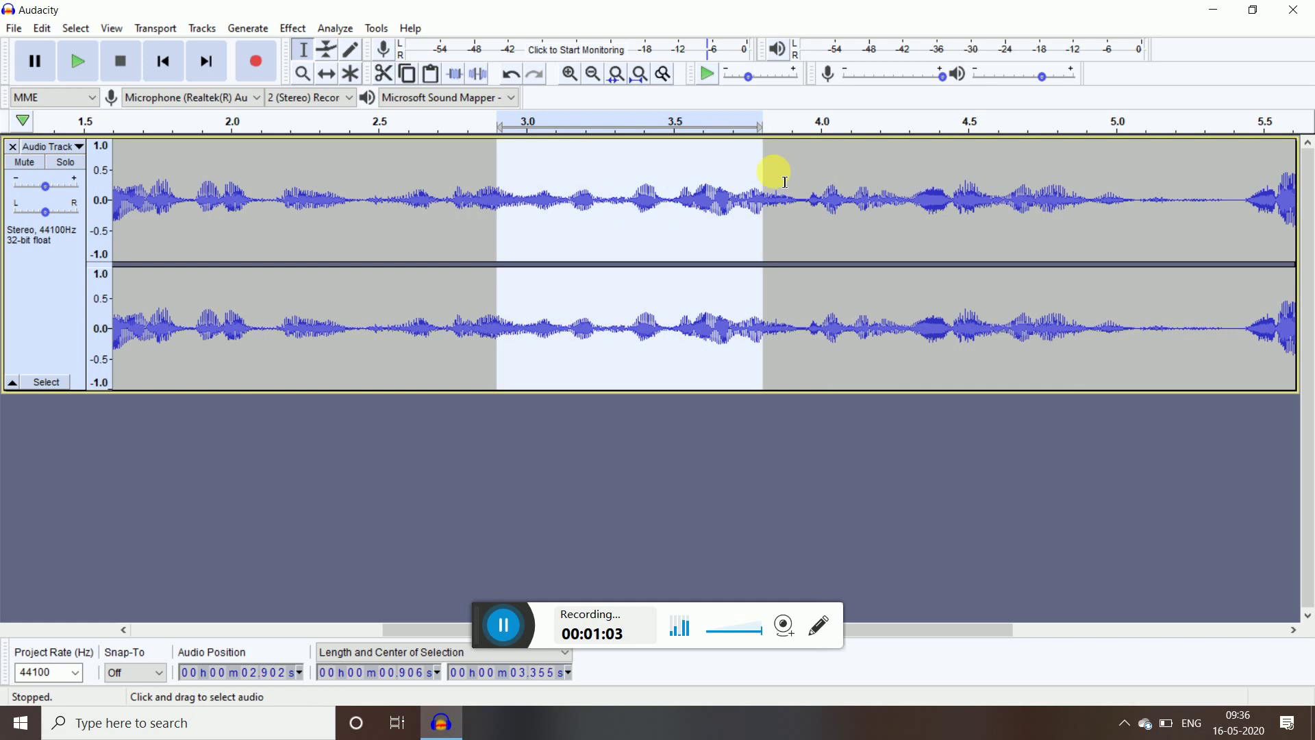
left_click(323, 178)
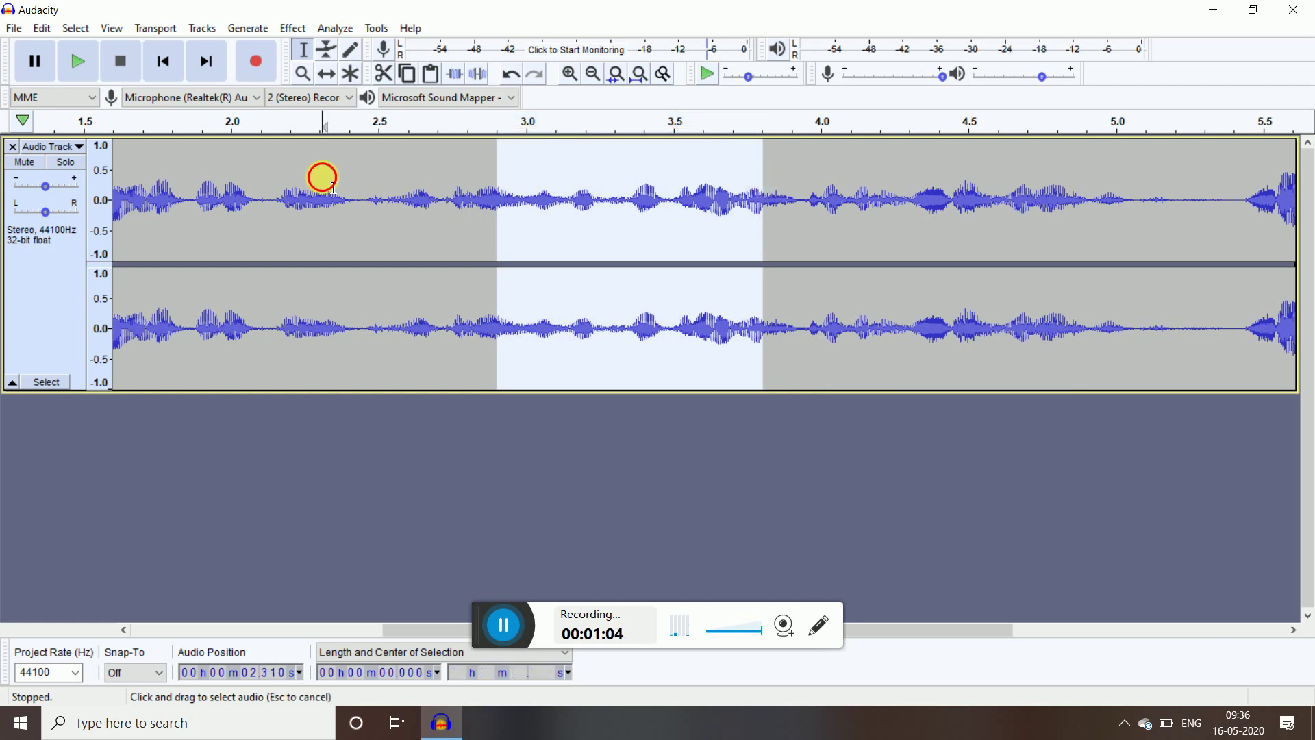
Step: Examine the recorded waveform at different magnifications around the 2-second mark with the Zoom tool
left_click(302, 75)
left_click(421, 183)
left_click(421, 183)
left_click(424, 184)
right_click(420, 183)
right_click(421, 183)
right_click(420, 182)
right_click(420, 181)
right_click(384, 185)
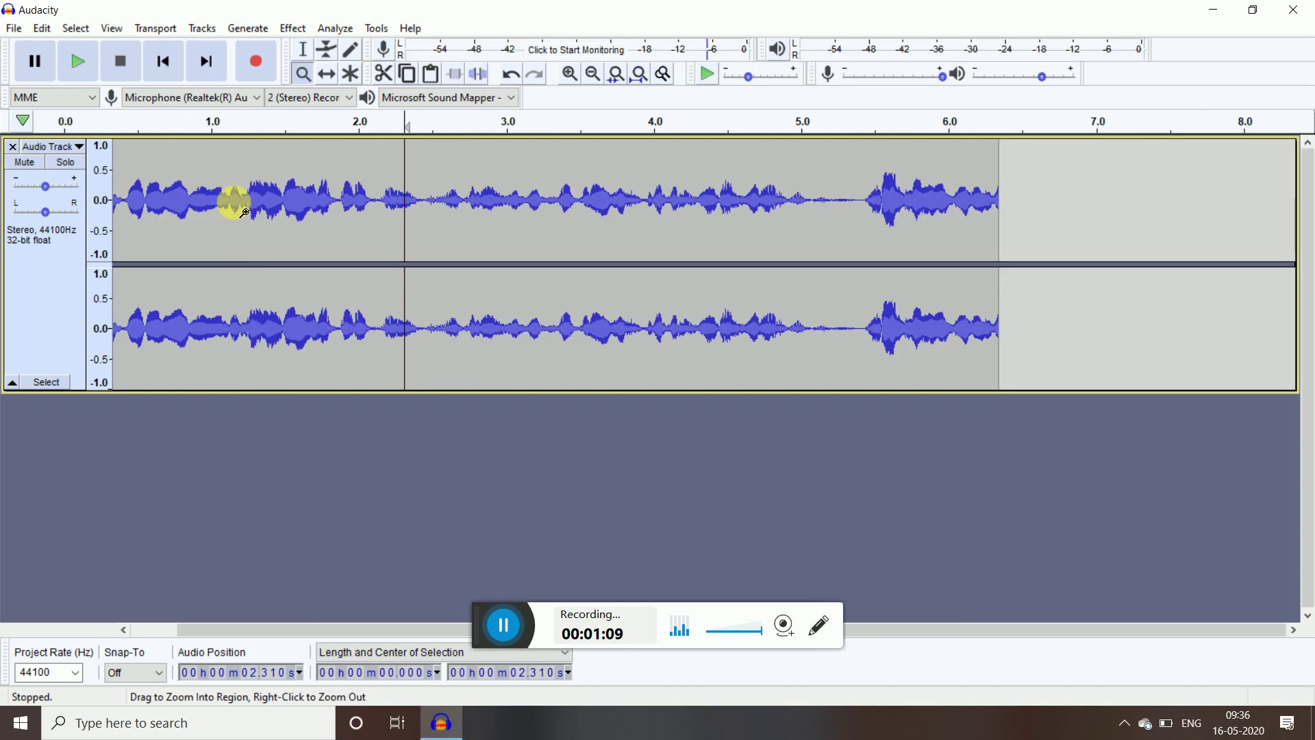
left_click(315, 199)
left_click(415, 206)
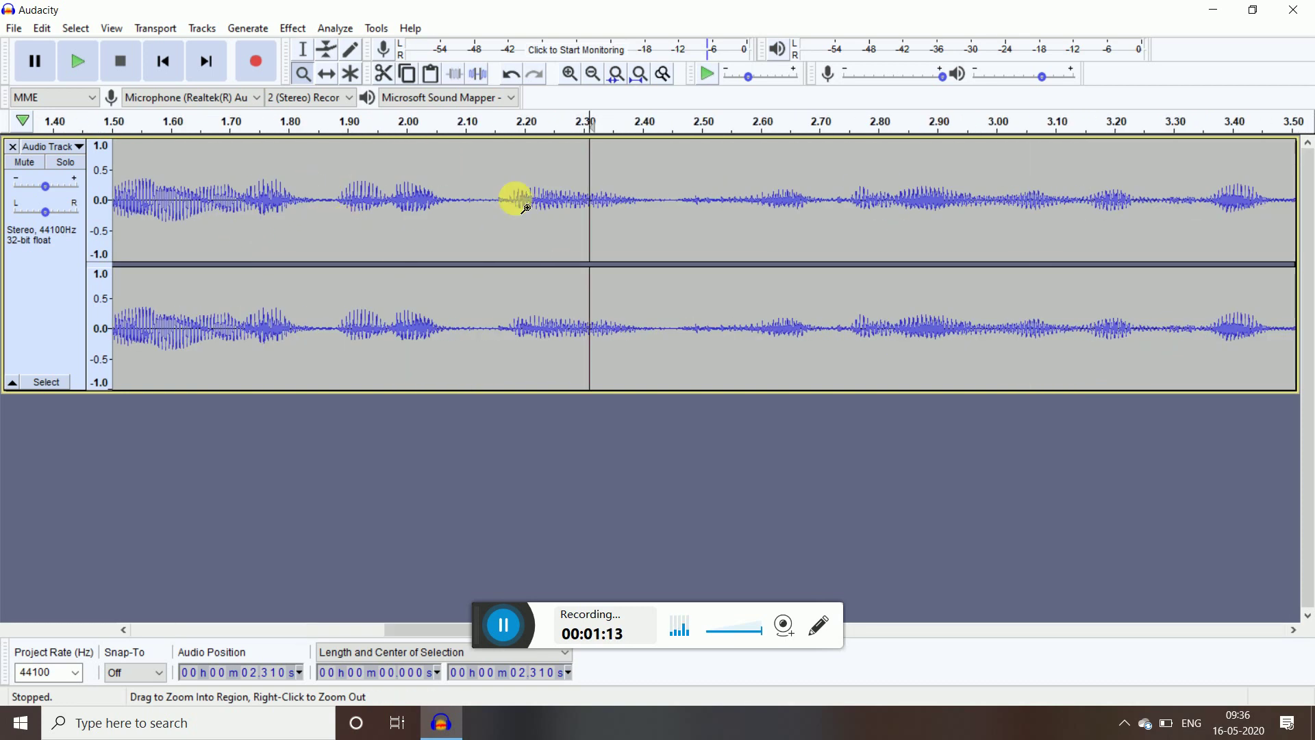
Step: Move the recorded clip later in time with the Time Shift tool so it starts at about 0.25 s
left_click(326, 74)
left_click_drag(409, 225, 449, 226)
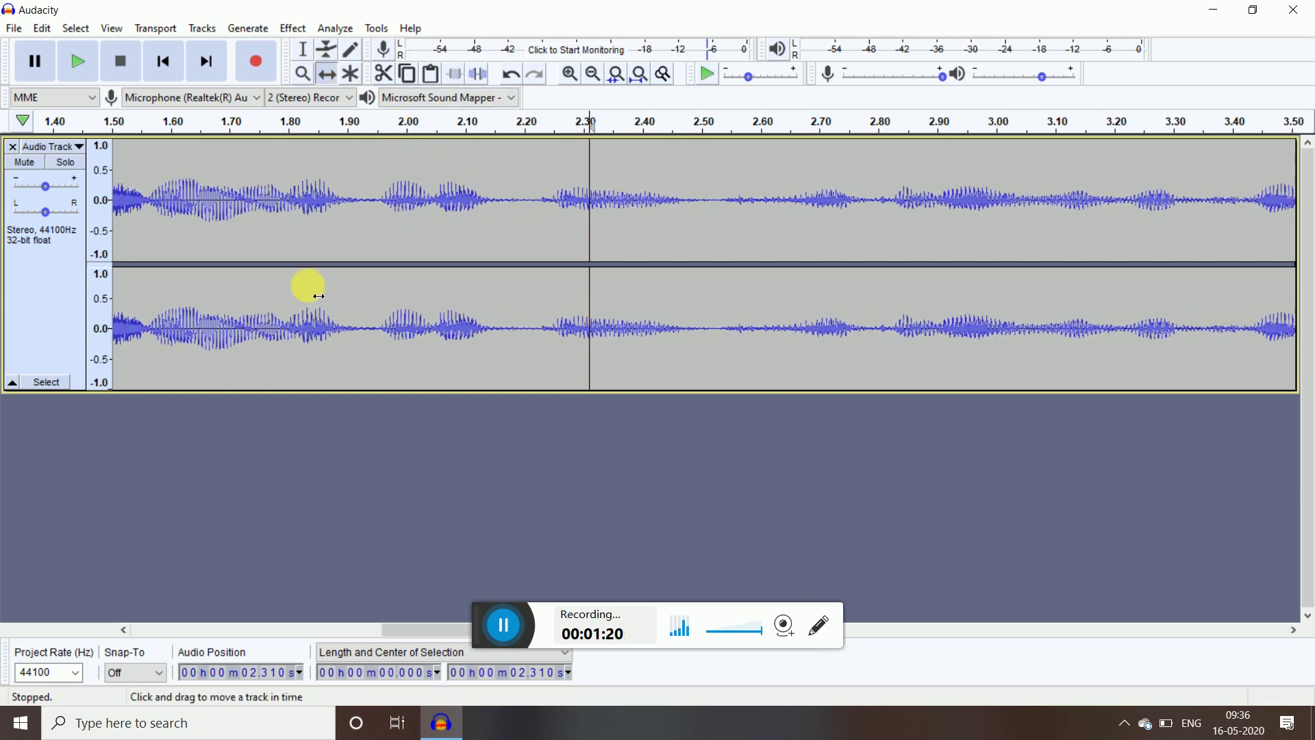
left_click(302, 73)
right_click(378, 250)
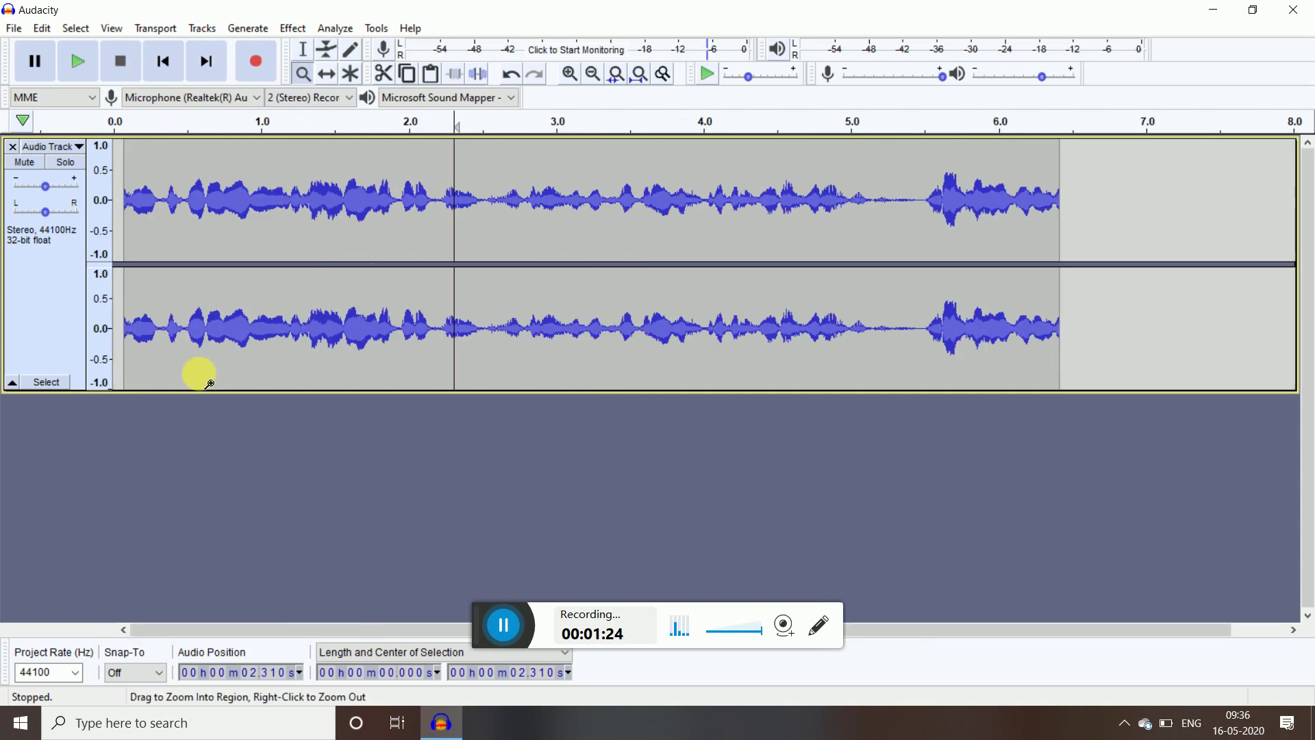
left_click(328, 74)
left_click_drag(332, 211, 364, 227)
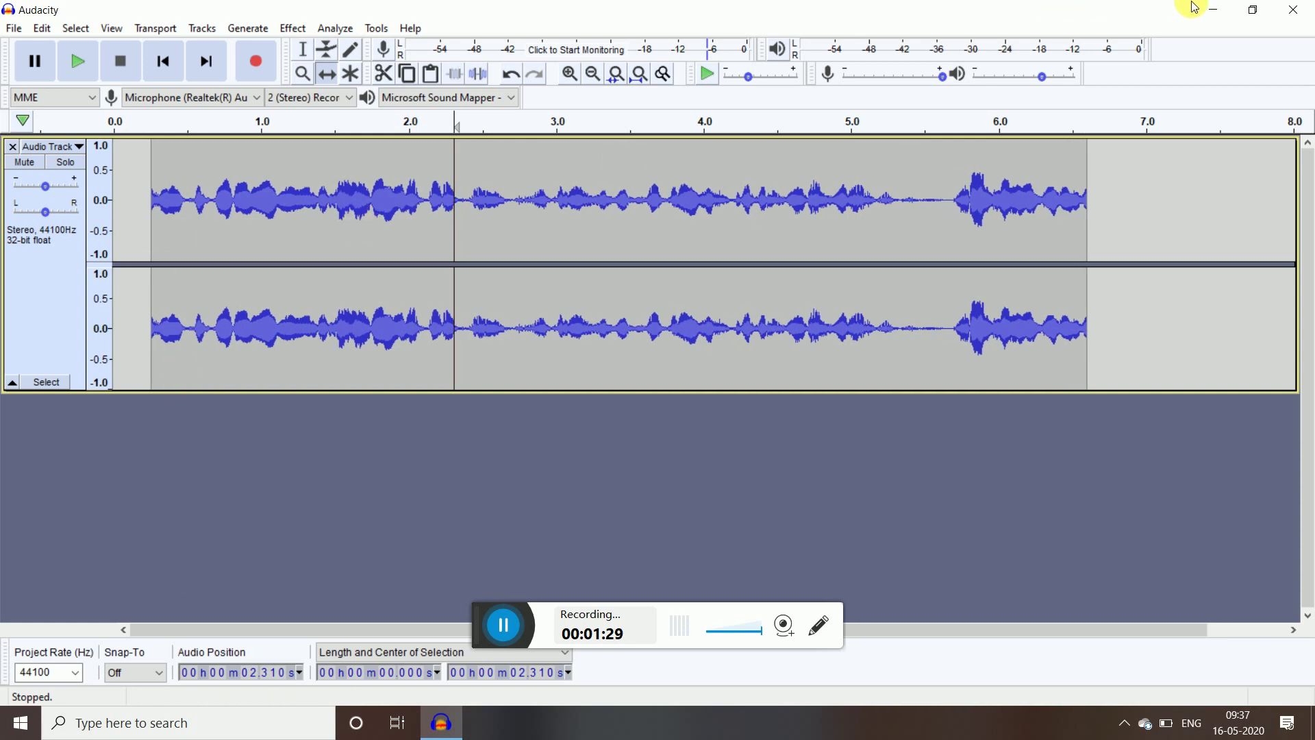
Step: Import the desktop file Munjaane Manjalli Karaoke in low key(MP3_128K).mp3 into the project as a second track
left_click(1259, 11)
left_click_drag(700, 104, 454, 89)
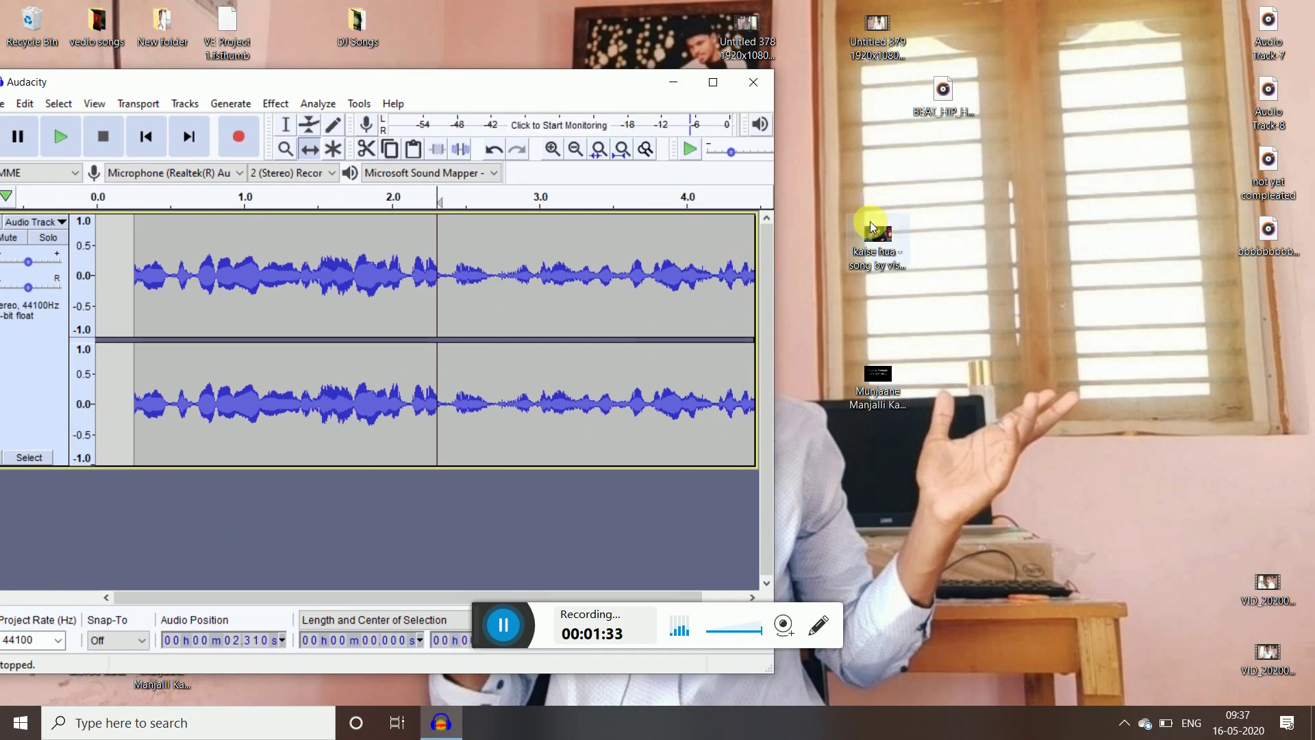
left_click(890, 375)
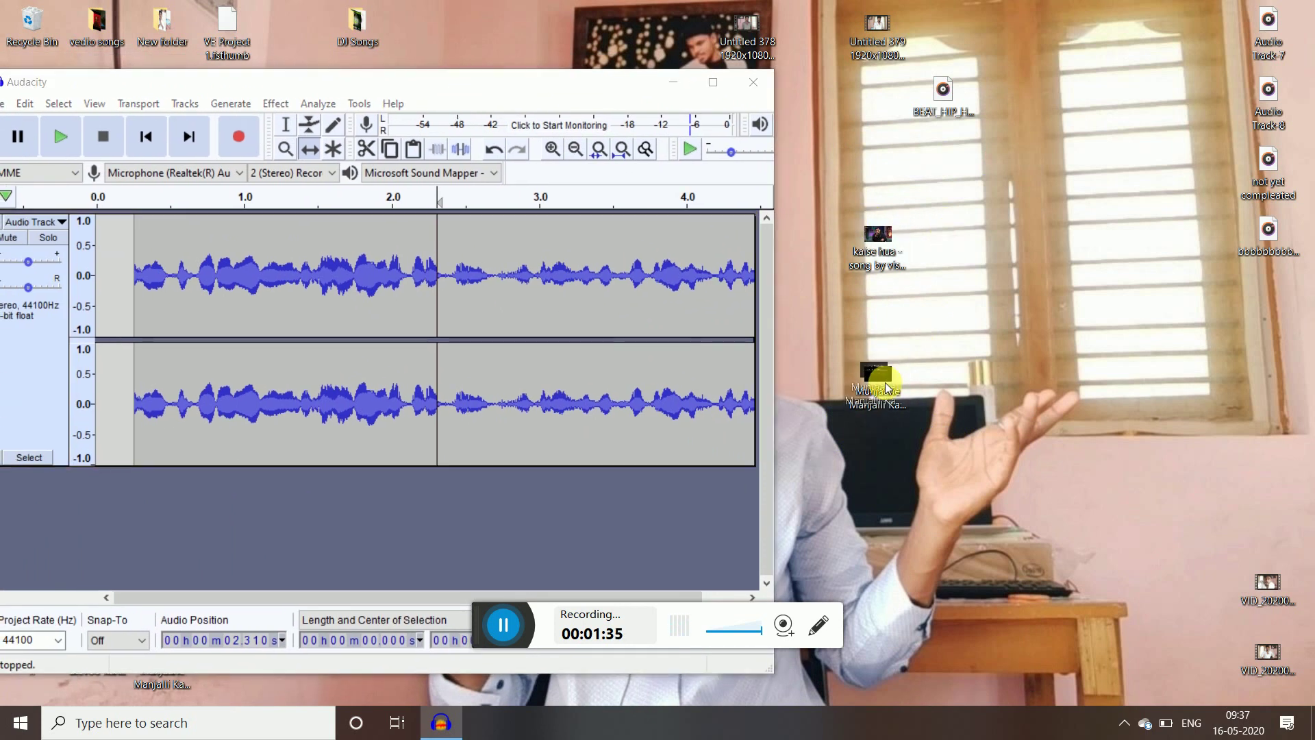
left_click(699, 495)
left_click_drag(699, 494, 396, 520)
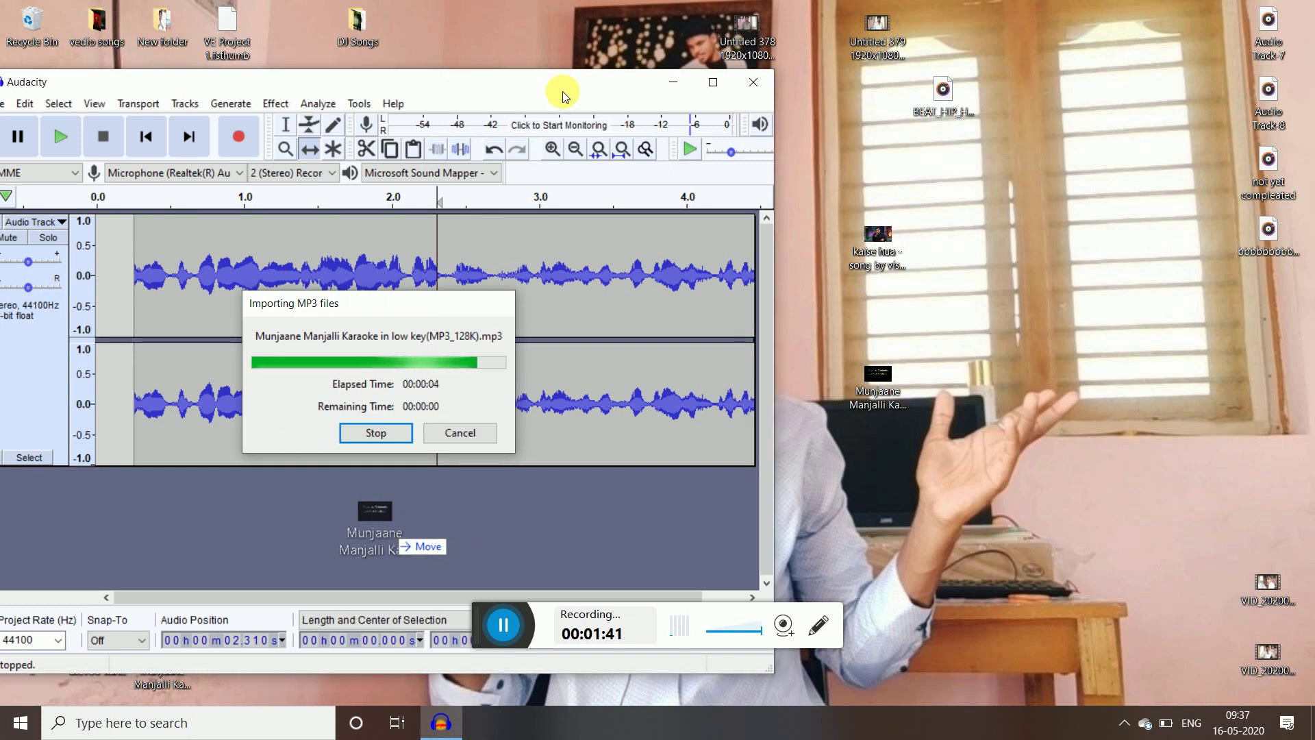
left_click_drag(588, 95, 745, 64)
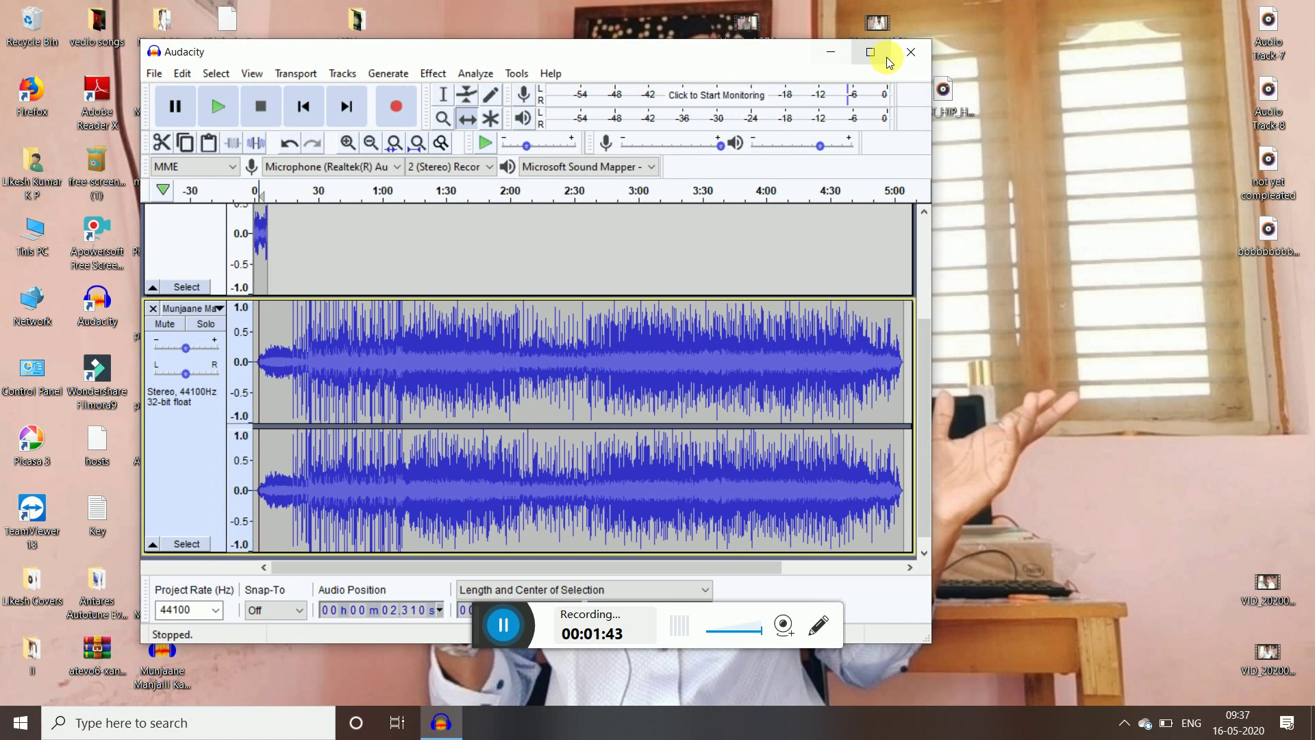
left_click(866, 53)
Step: Add a new empty mono track below the karaoke track
scroll(166, 288, "up", 3)
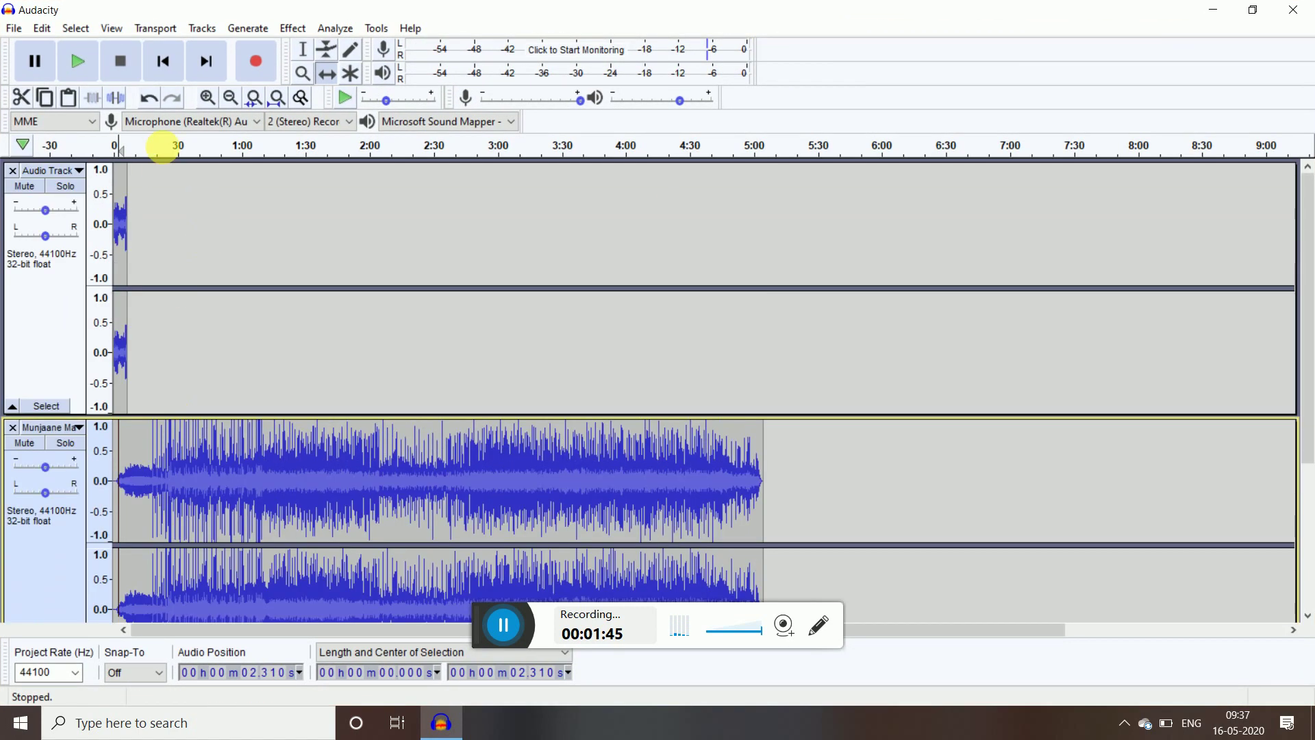
left_click(303, 73)
left_click(279, 226)
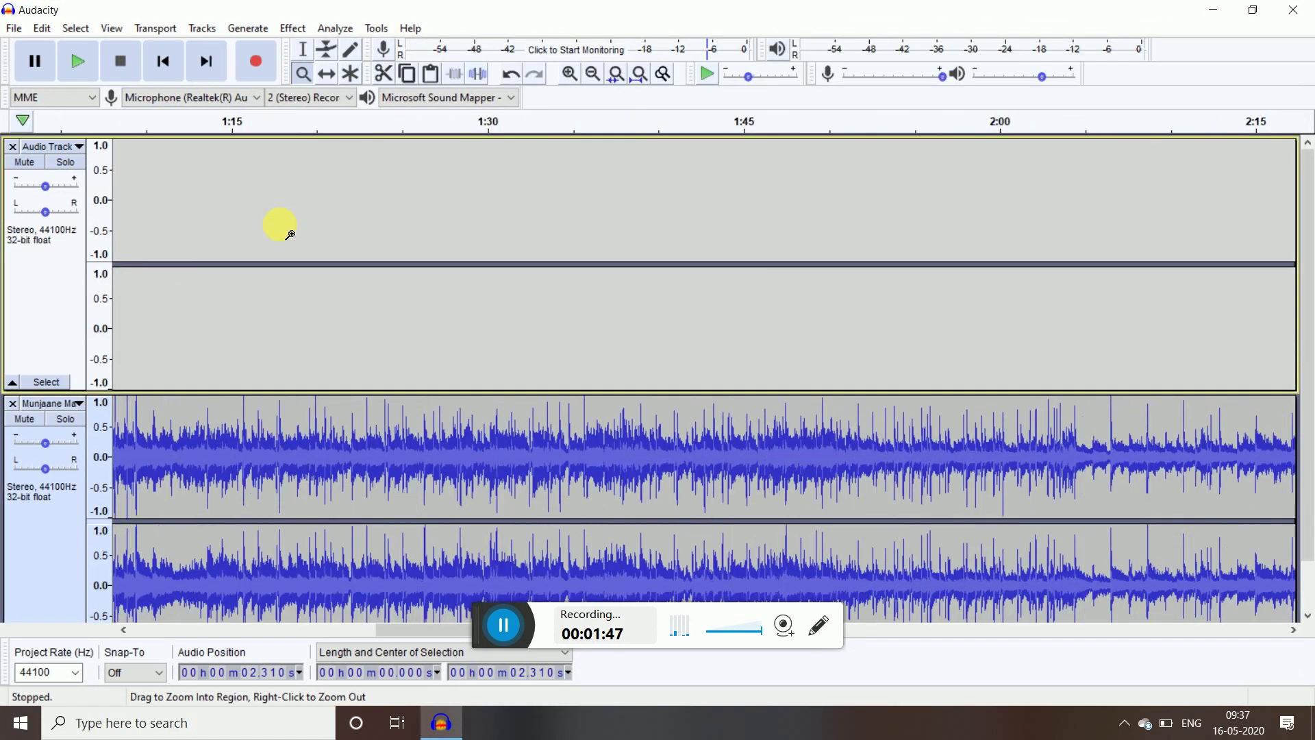
right_click(288, 294)
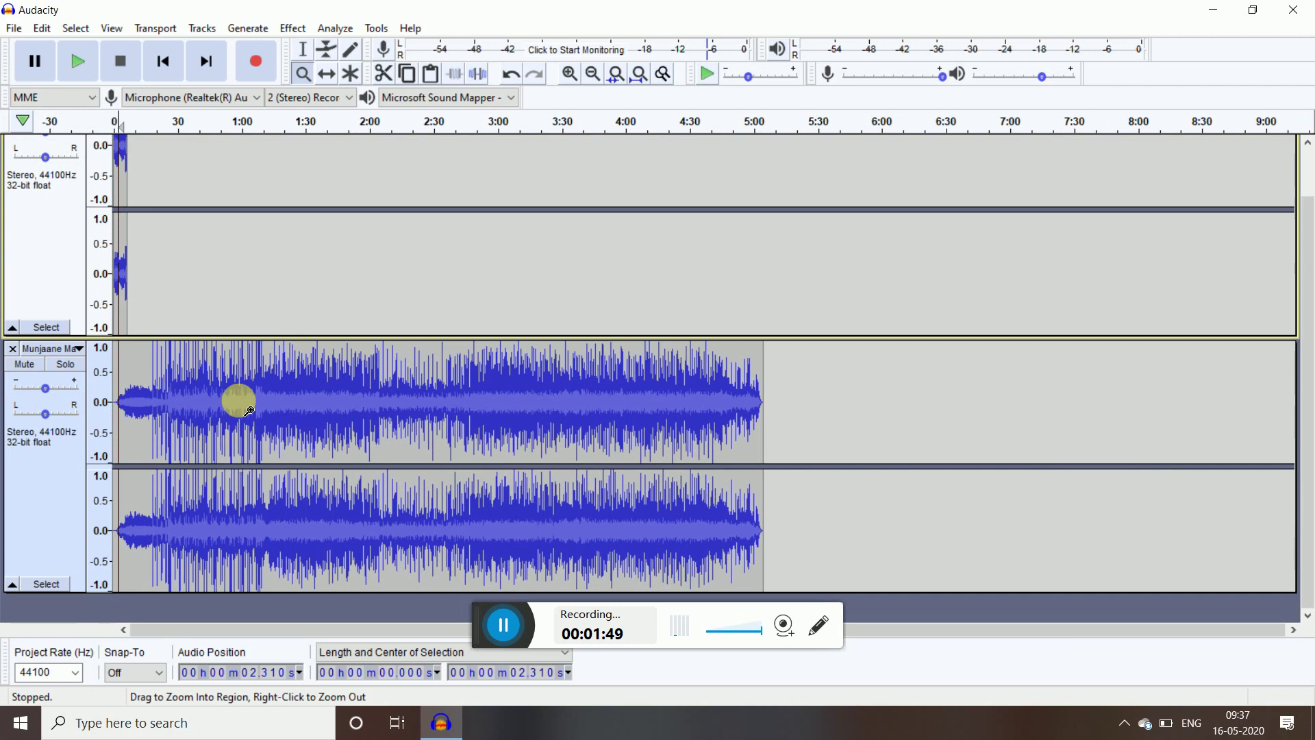
left_click(202, 28)
mouse_move(240, 48)
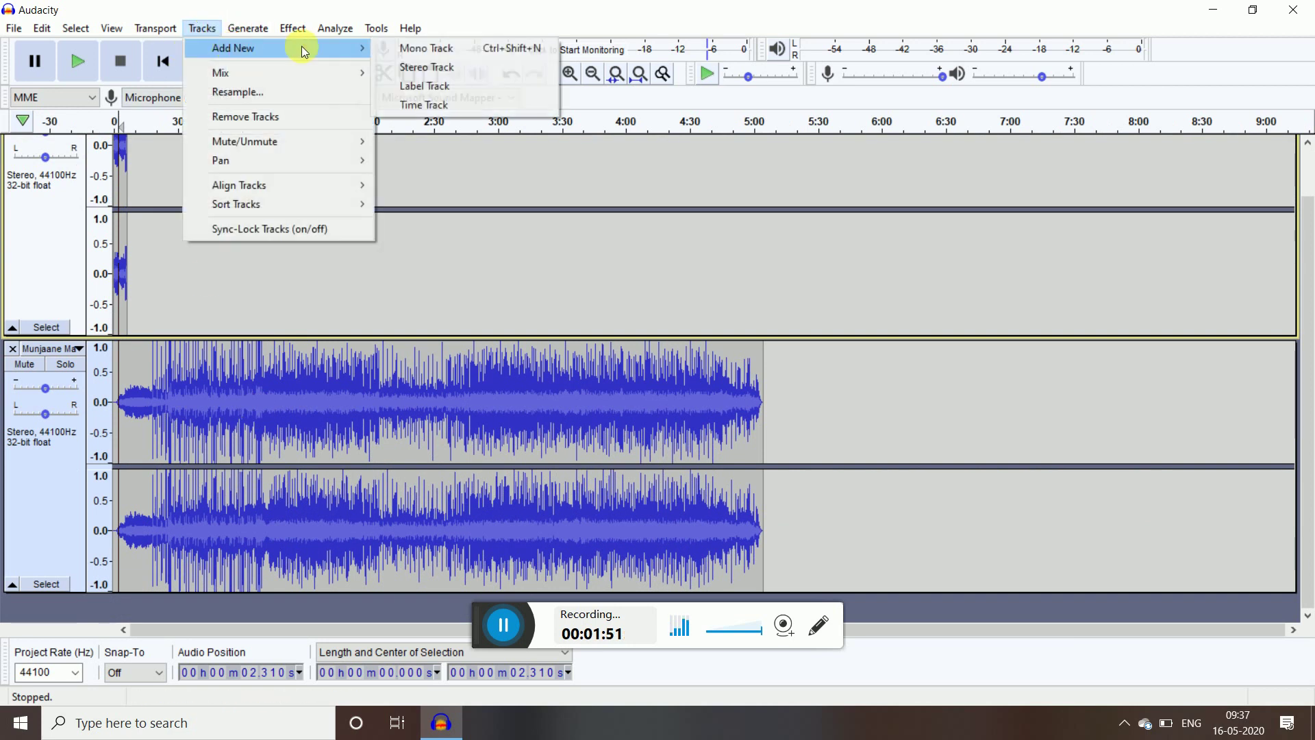
left_click(439, 49)
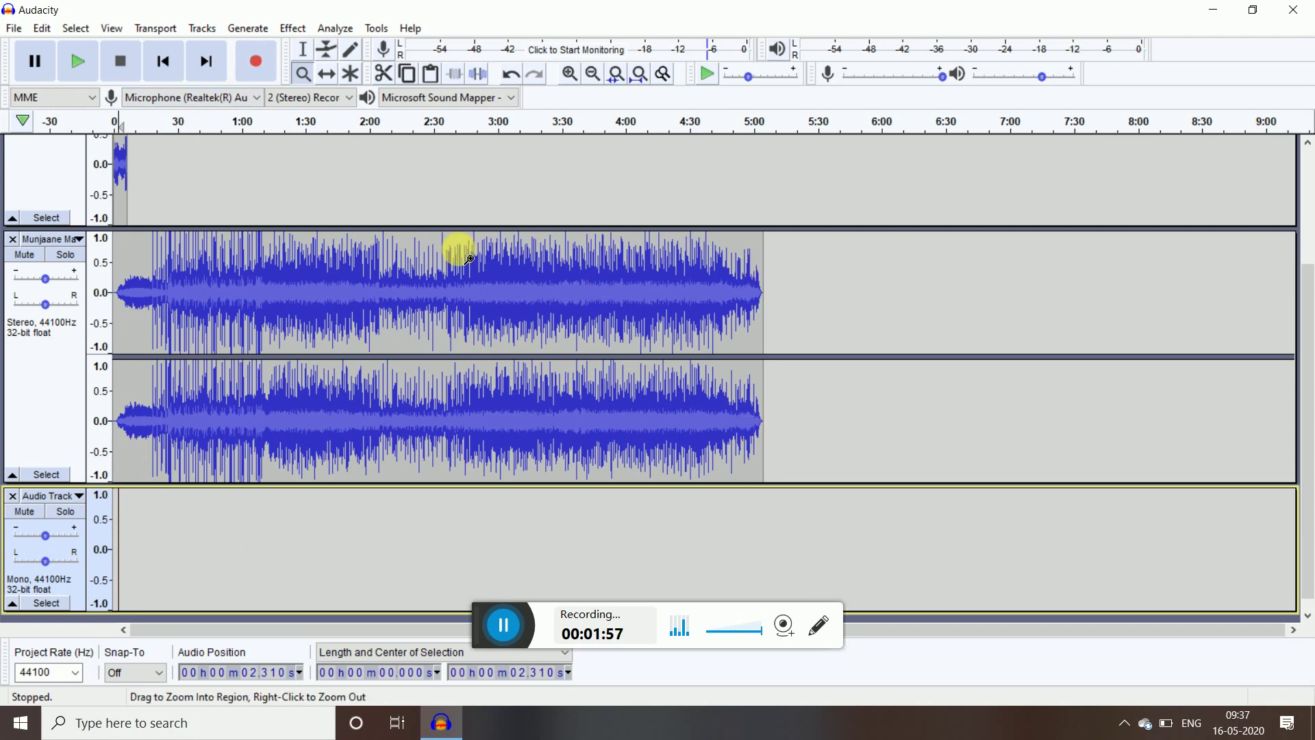
Step: Cut the stretch from about 1:11 to 4:05 out of the karaoke track, and undo the cut
scroll(296, 167, "up", 4)
left_click(394, 79)
left_click(756, 386)
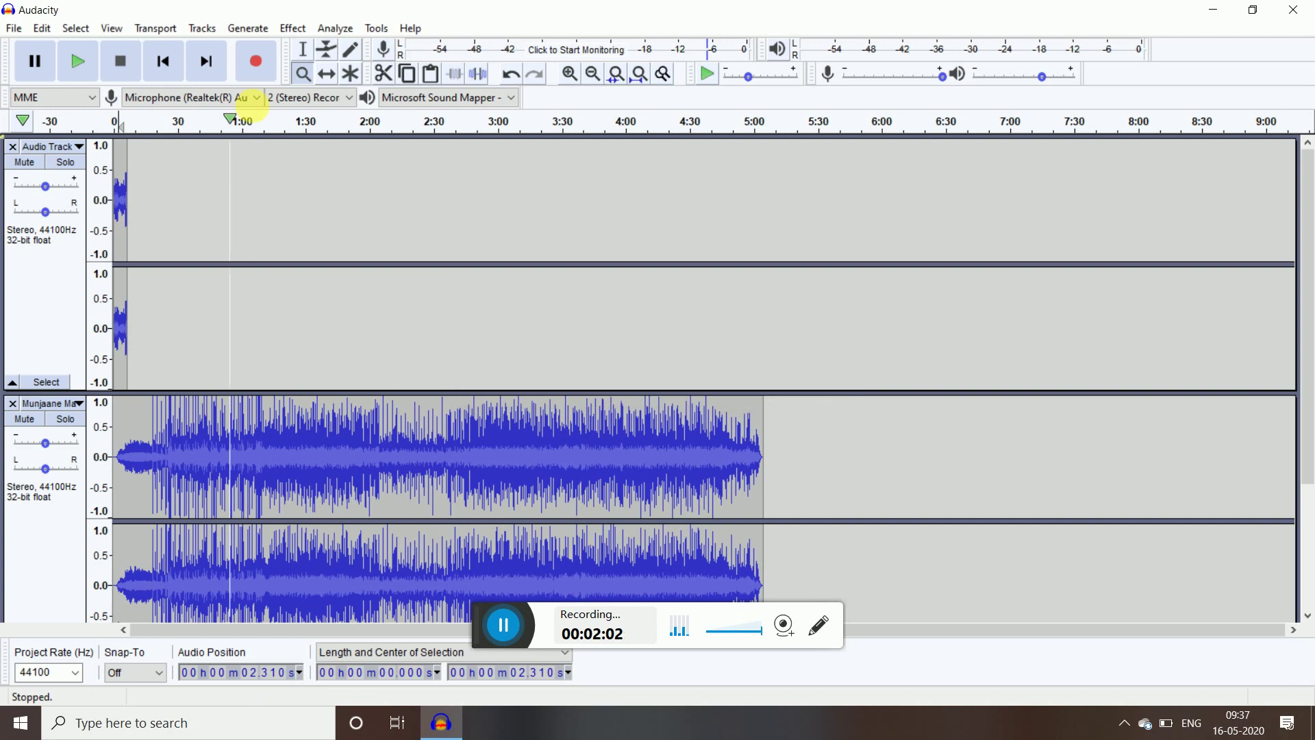
left_click_drag(268, 488, 636, 470)
scroll(517, 411, "down", 1)
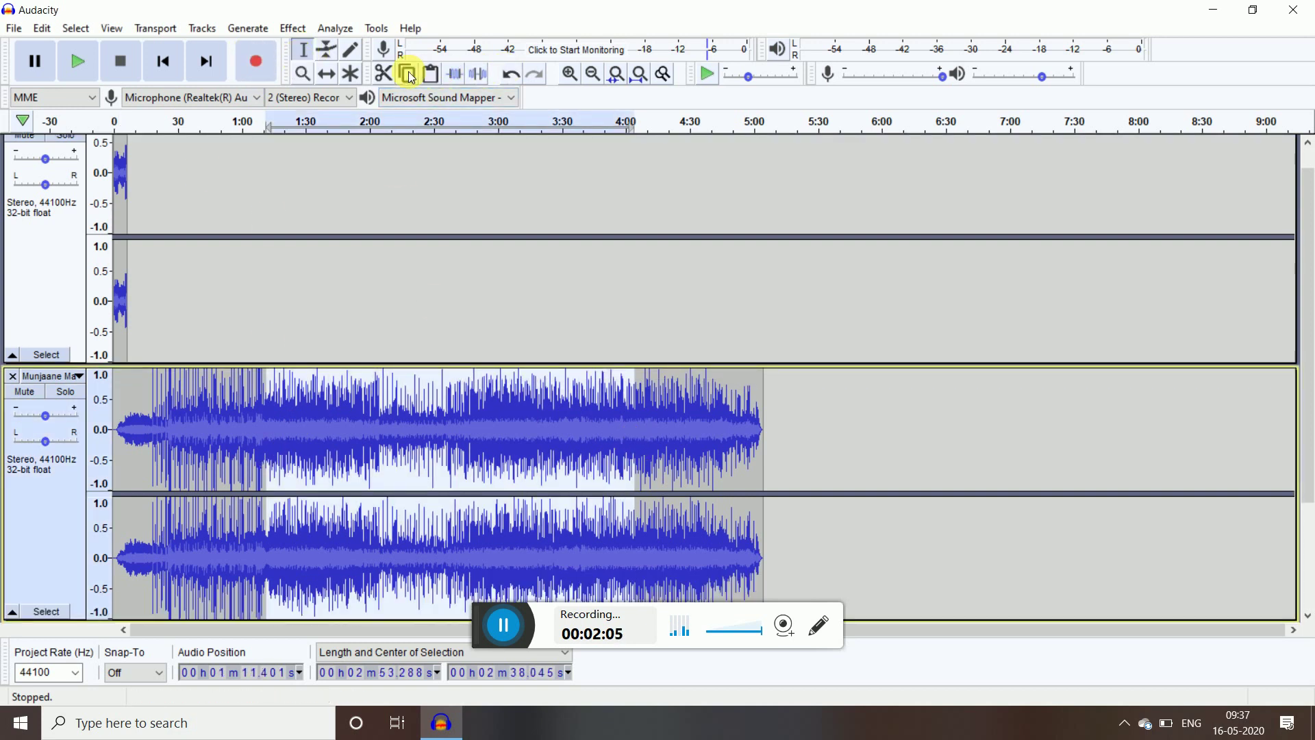
left_click(382, 74)
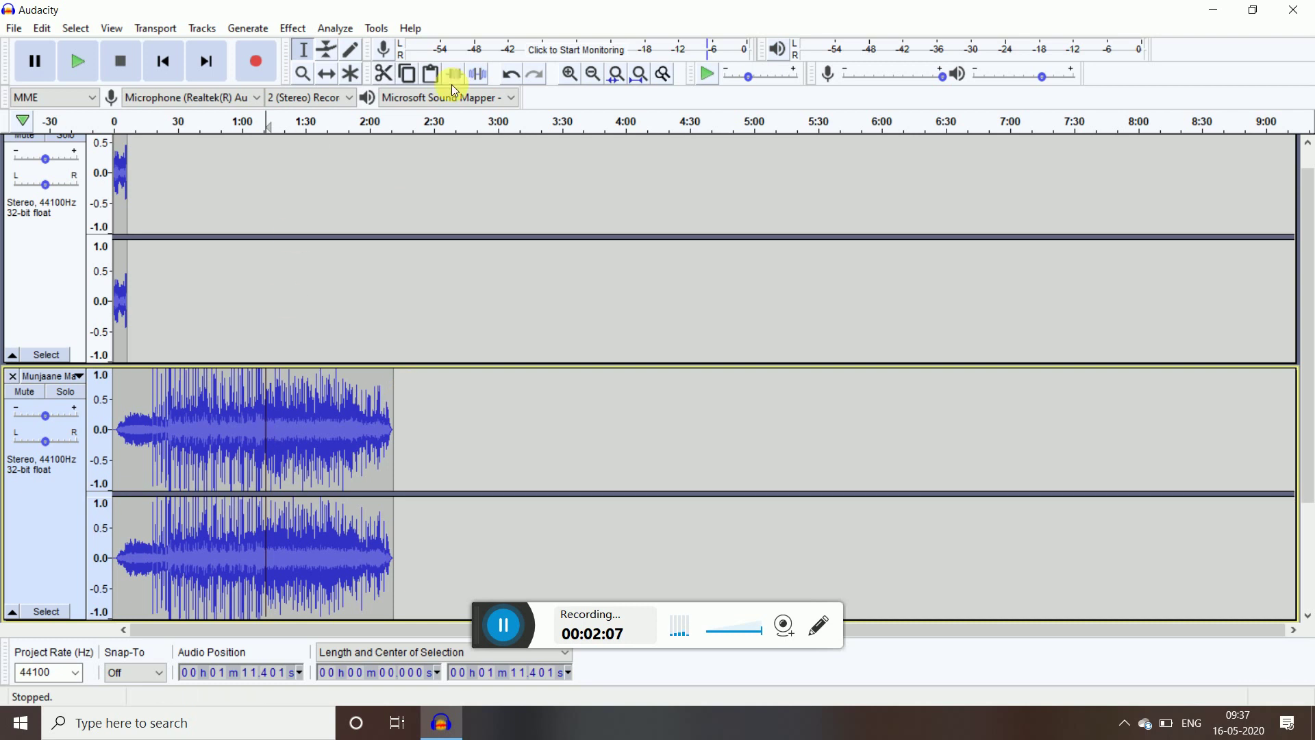
left_click(512, 74)
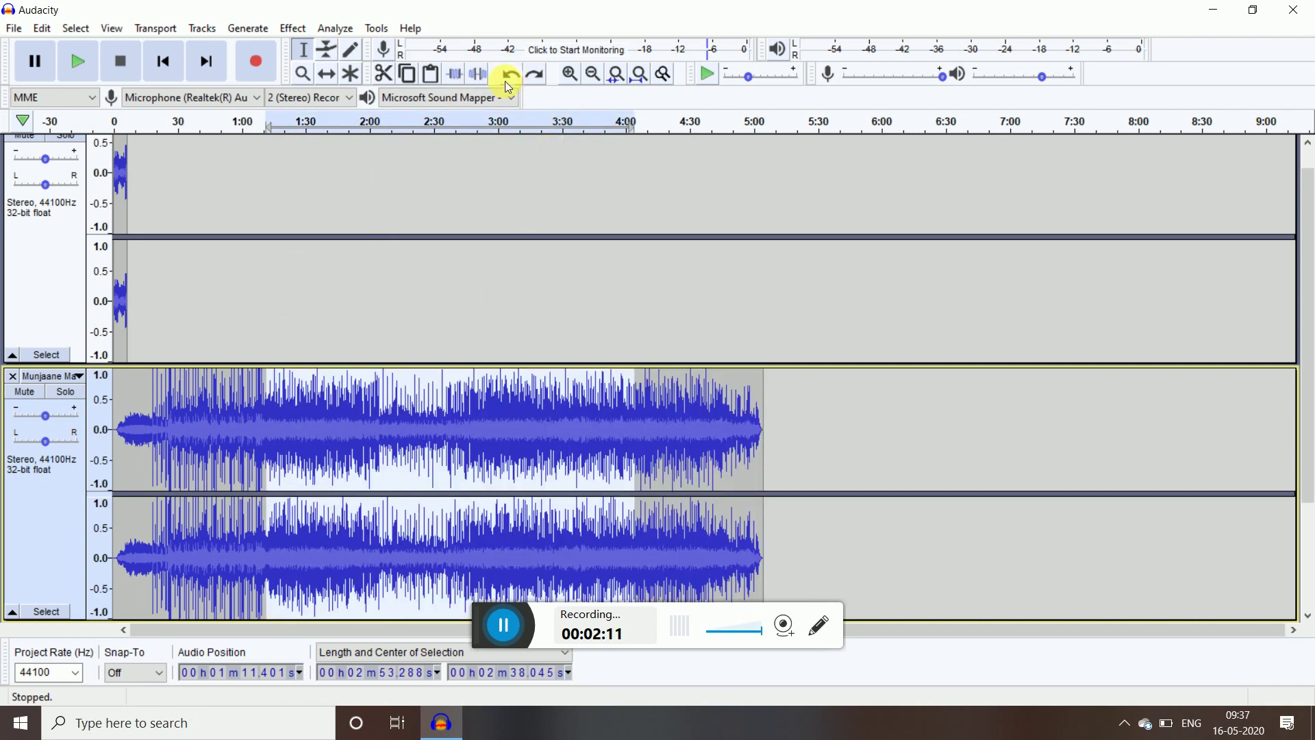
Step: Select sample stretches of the karaoke track and place the cursor at about 1:51.5
scroll(73, 337, "up", 1)
scroll(413, 238, "down", 5)
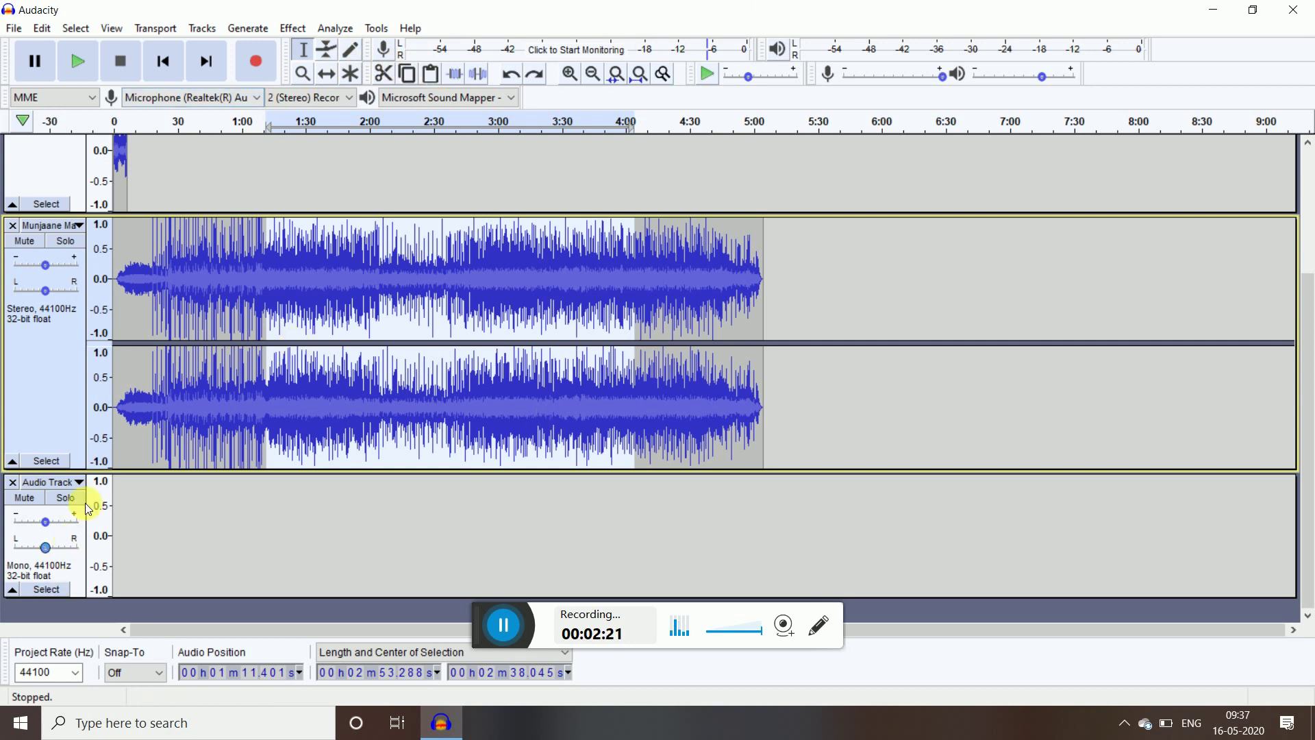
left_click(126, 335)
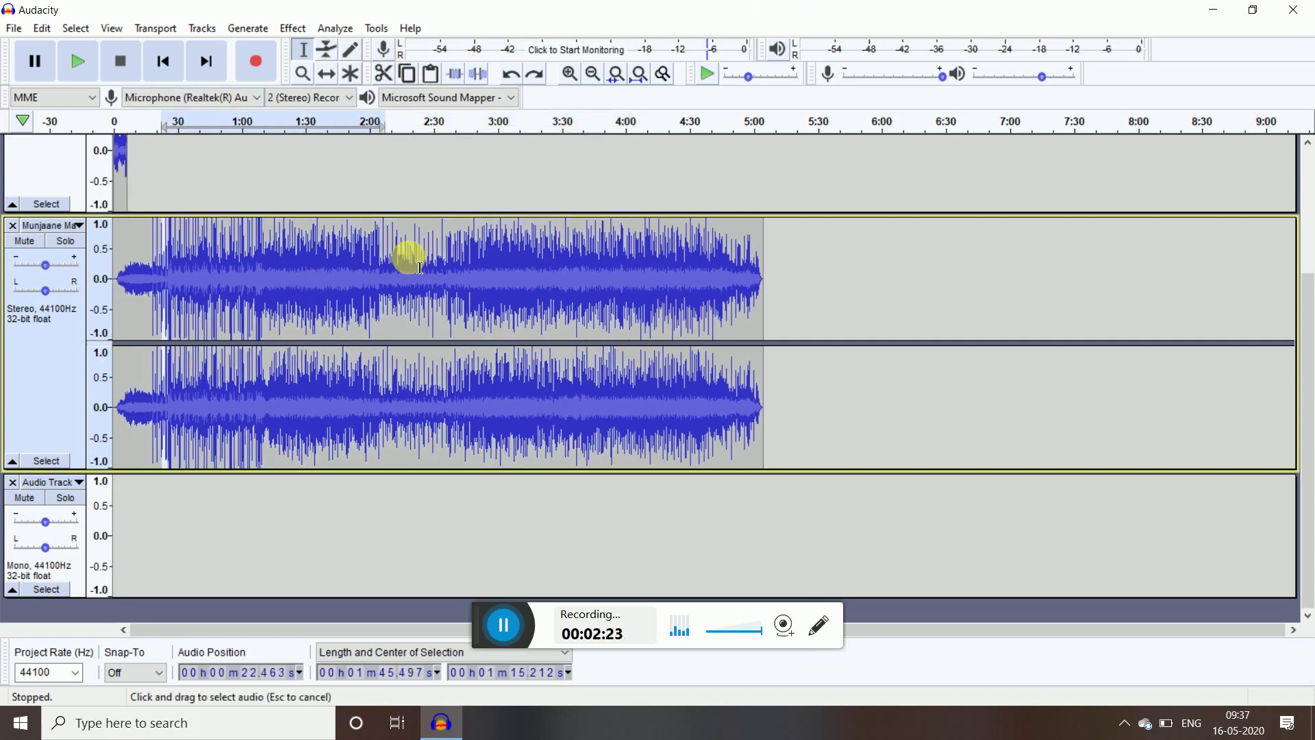
left_click_drag(488, 279, 672, 274)
left_click(352, 259)
scroll(191, 185, "up", 3)
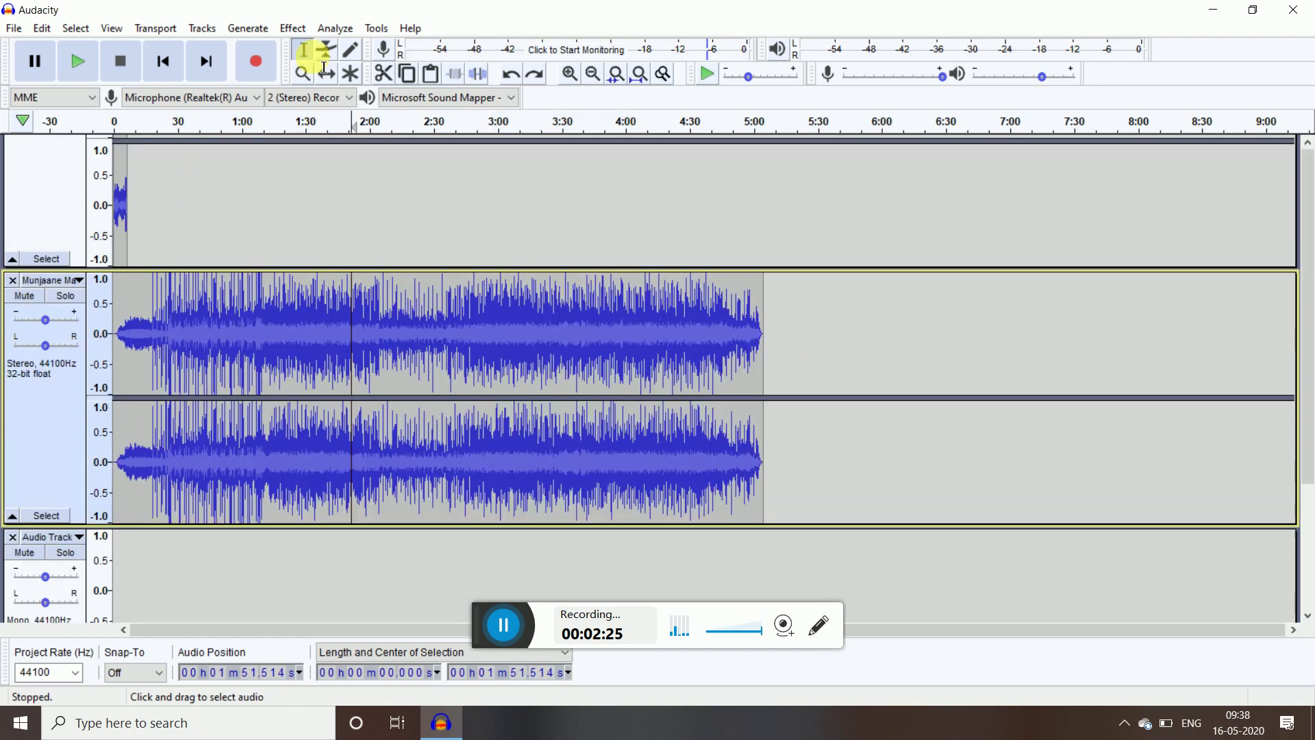
Step: Close the current project without saving and open the existing Munjaane Manjalli karaoke project from the desktop
left_click(1305, 10)
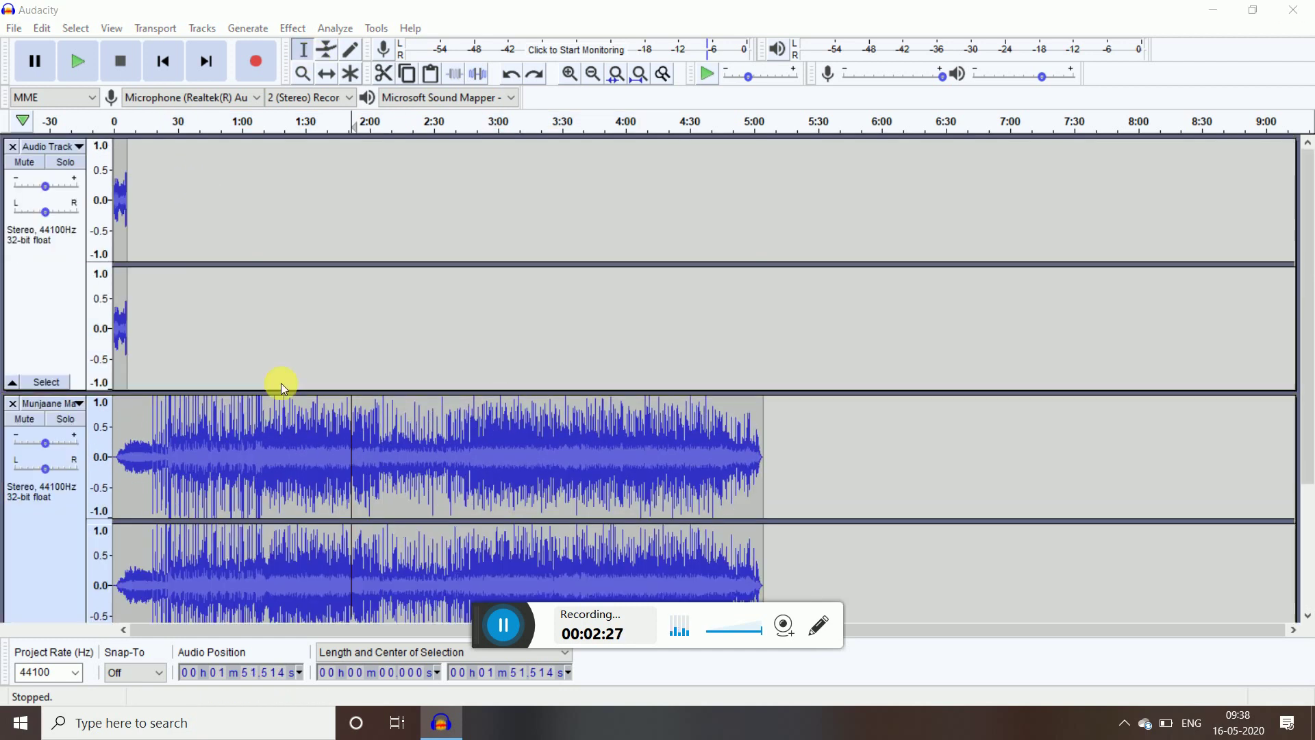
left_click(693, 357)
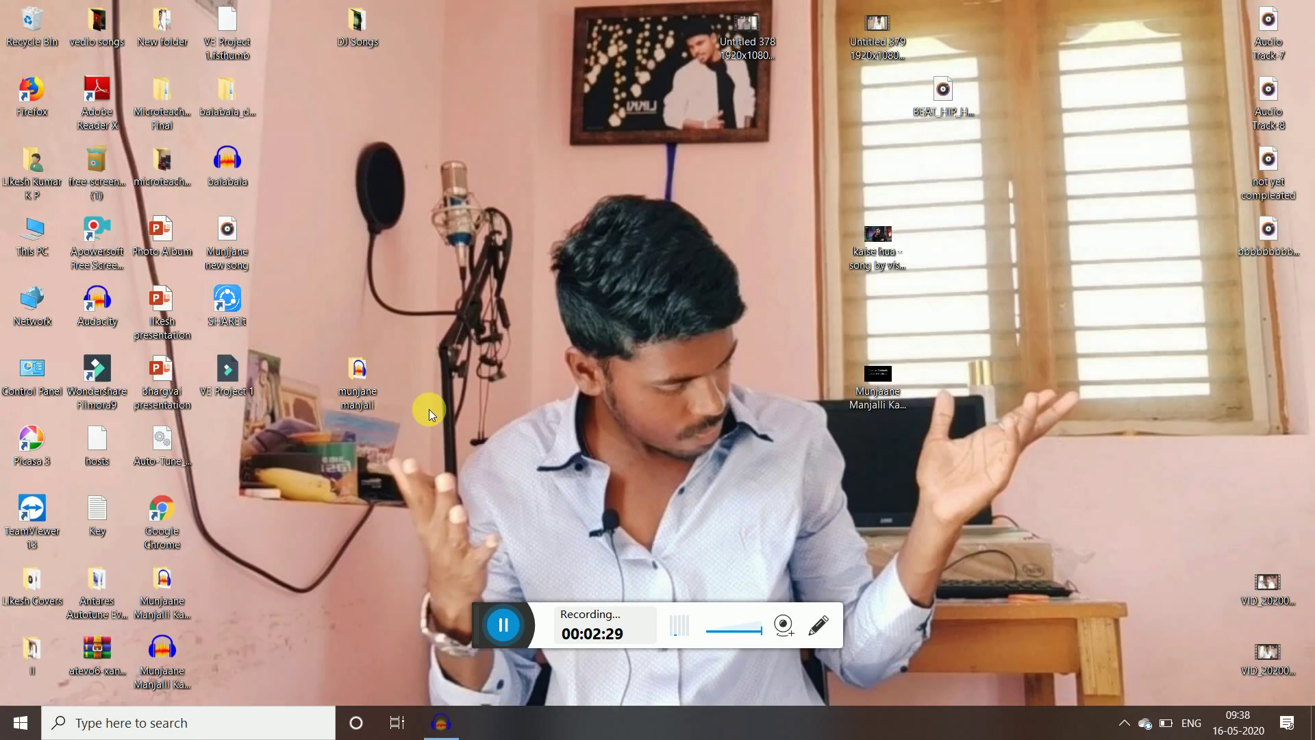
double_click(176, 665)
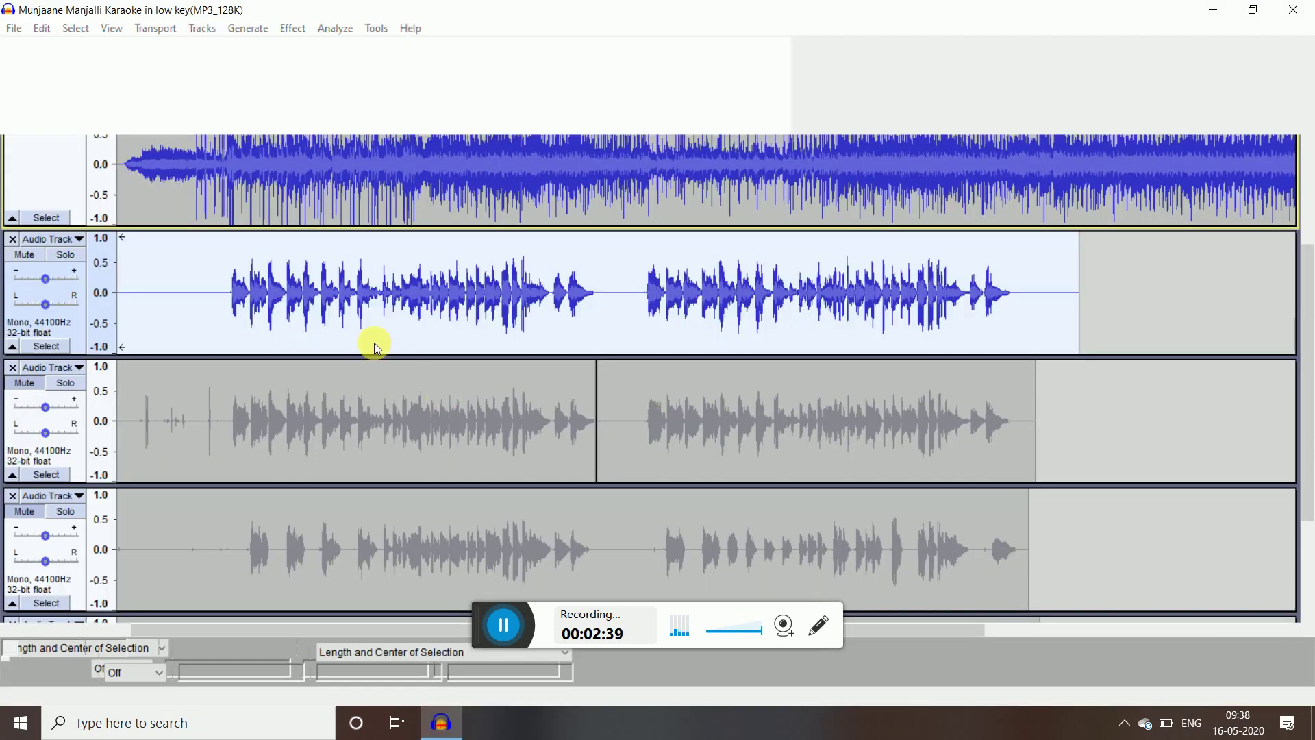
left_click(712, 434)
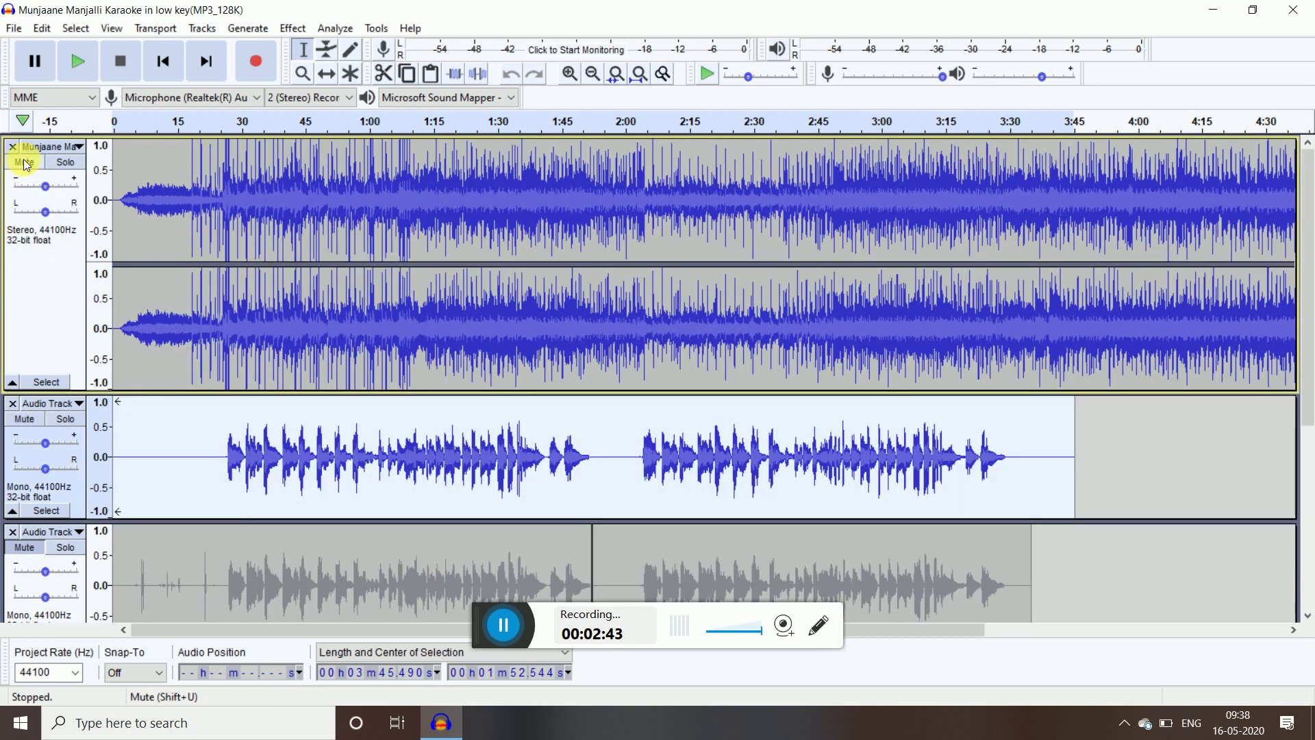
Step: Mute the stereo karaoke track in the opened project
left_click(26, 165)
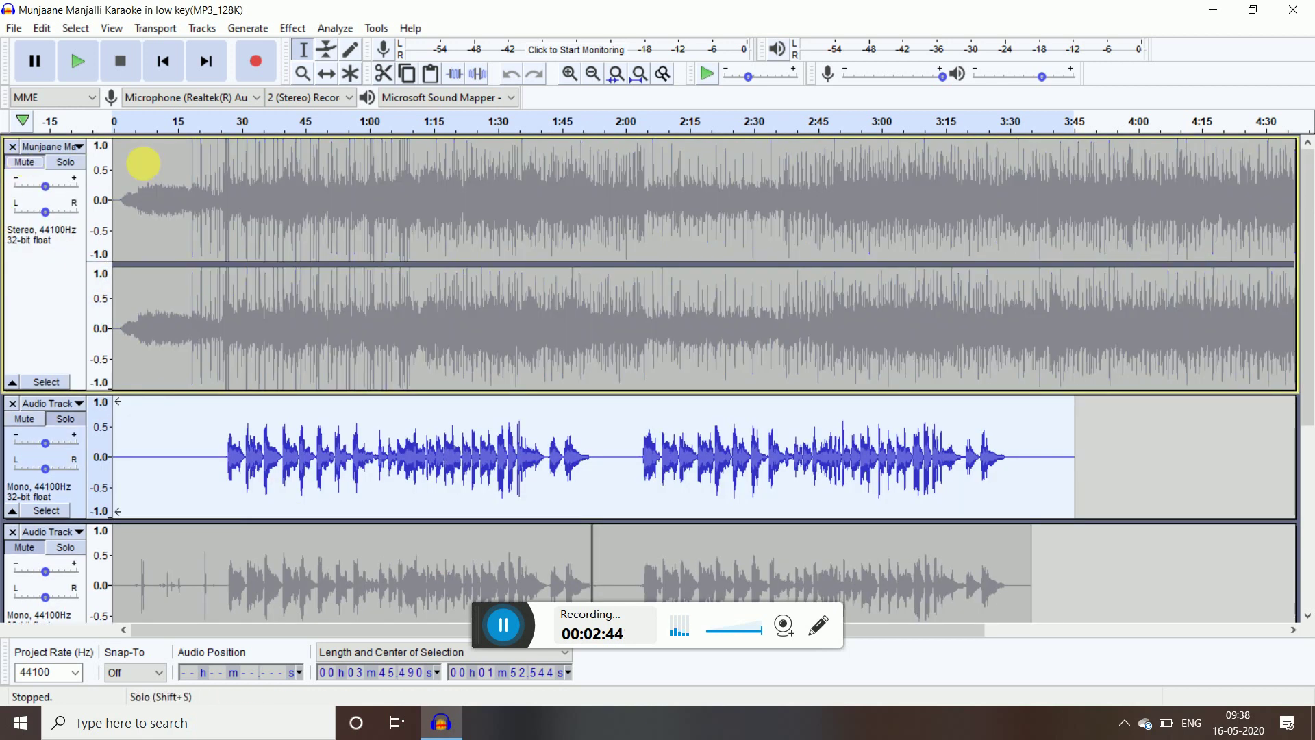
Step: Keep the stereo karaoke track muted and play the soloed vocal track from about 0:24, pausing at about 0:27
left_click(26, 165)
left_click(27, 163)
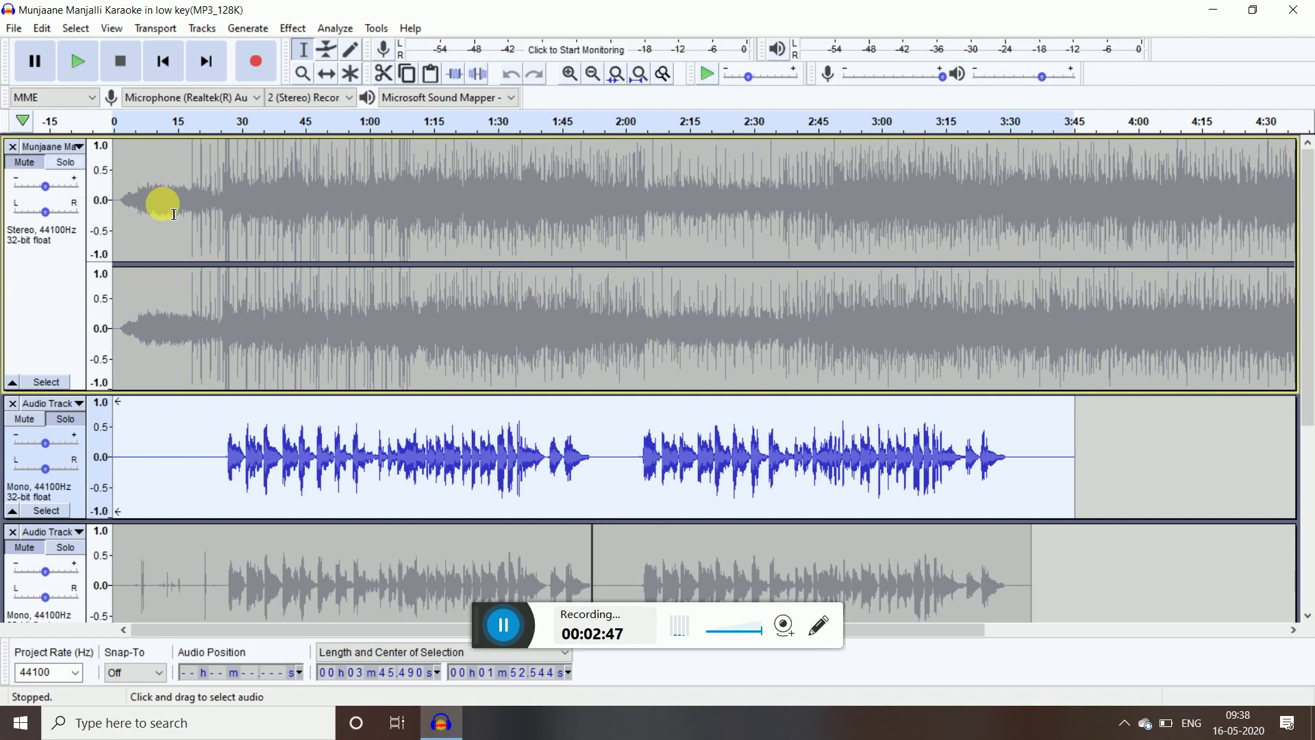
scroll(280, 373, "down", 2)
scroll(278, 373, "down", 1)
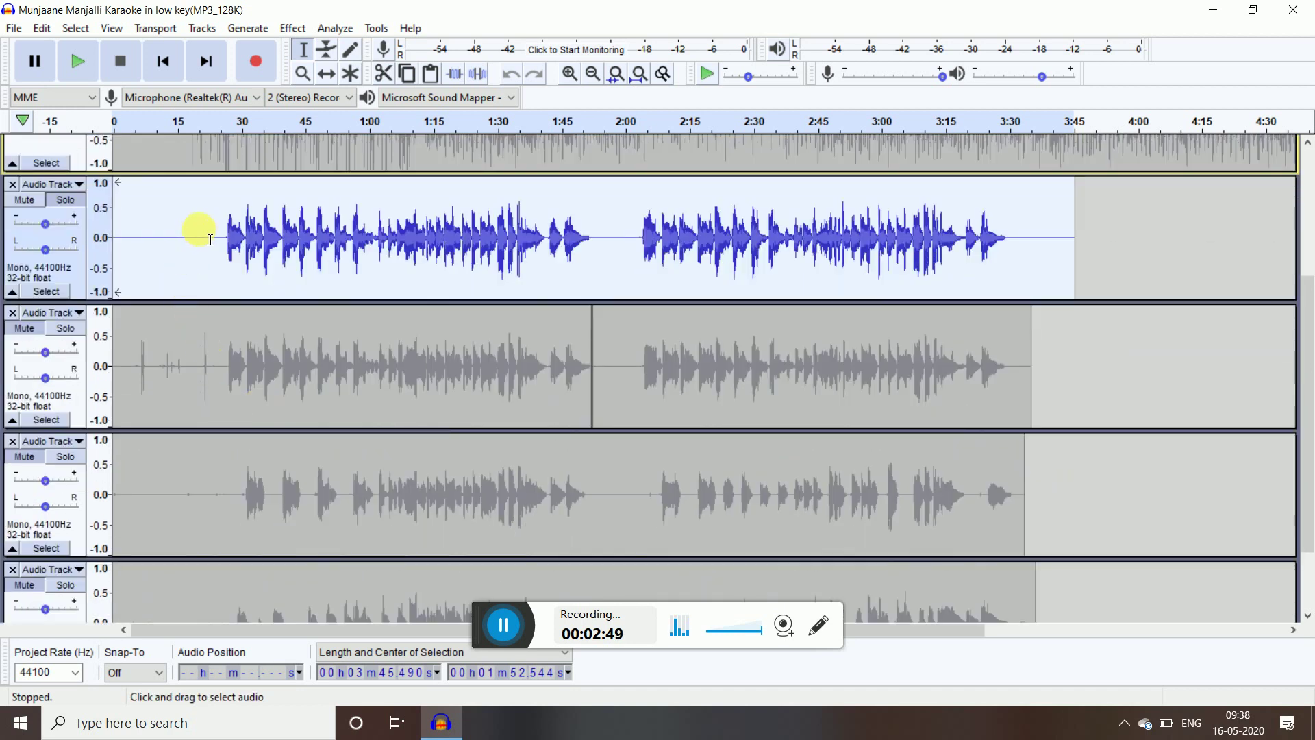
left_click(221, 121)
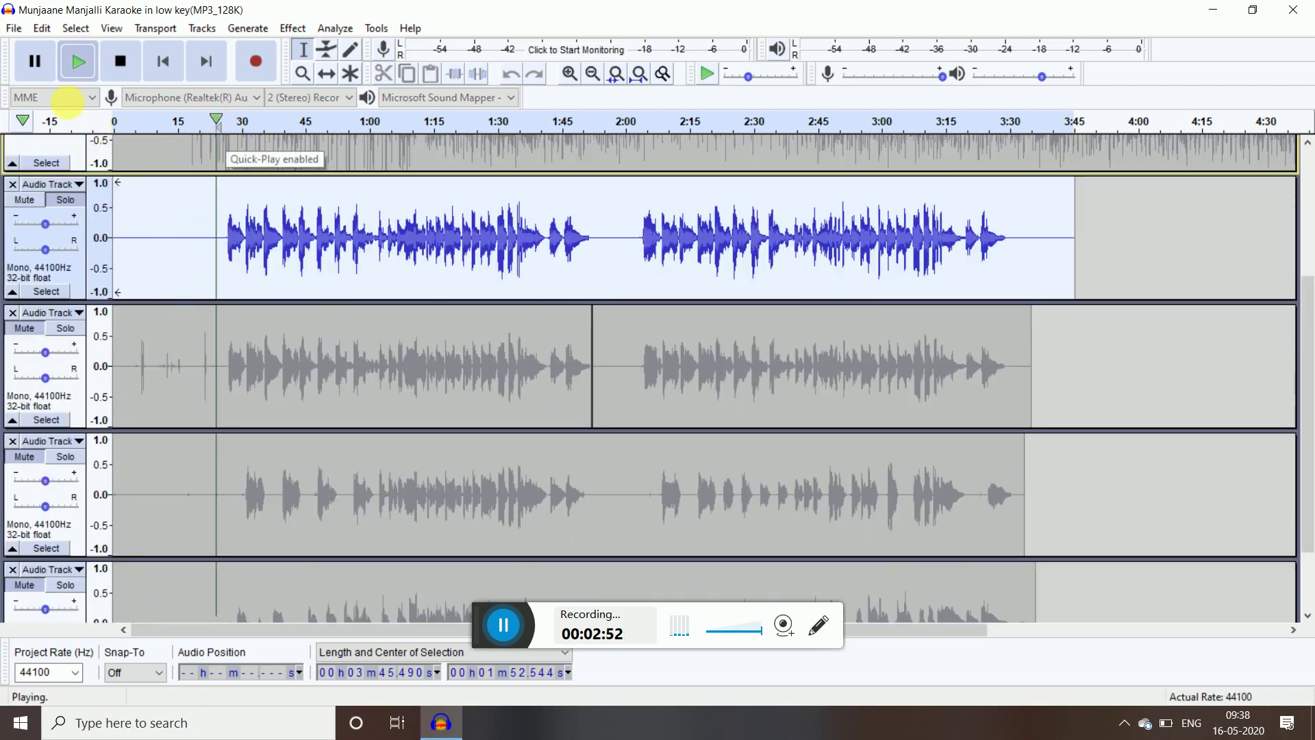
left_click(44, 63)
scroll(304, 285, "up", 5)
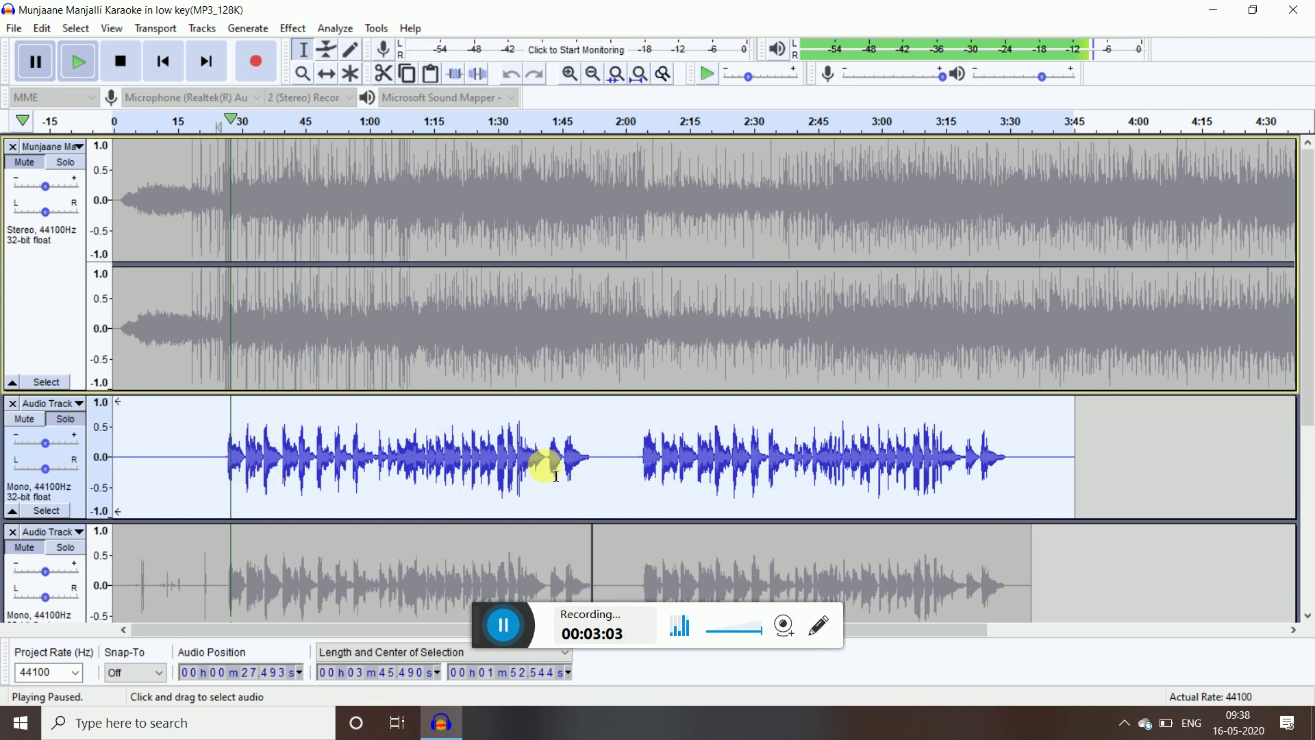
Step: Amplify the soloed vocal track's stretch from about 1:13.4 to 1:15.5, previewing the effect before applying it
left_click(303, 73)
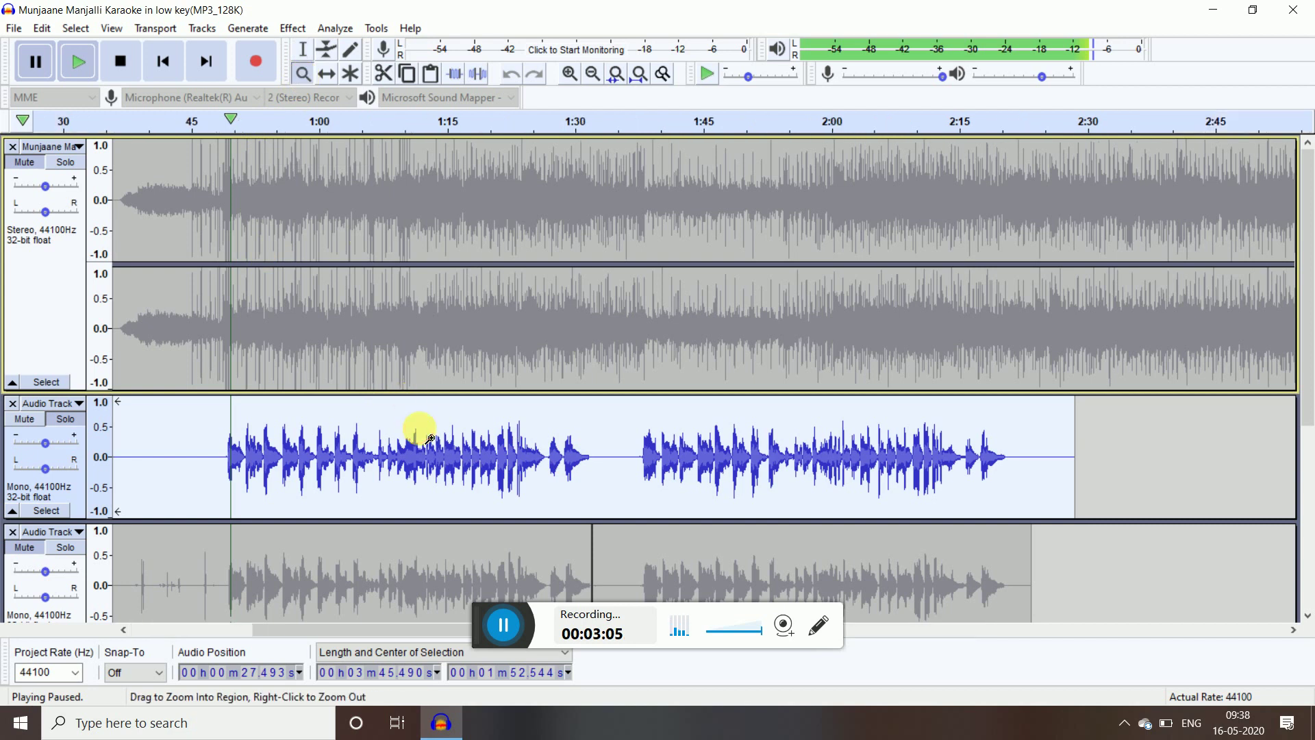
double_click(420, 429)
left_click(420, 431)
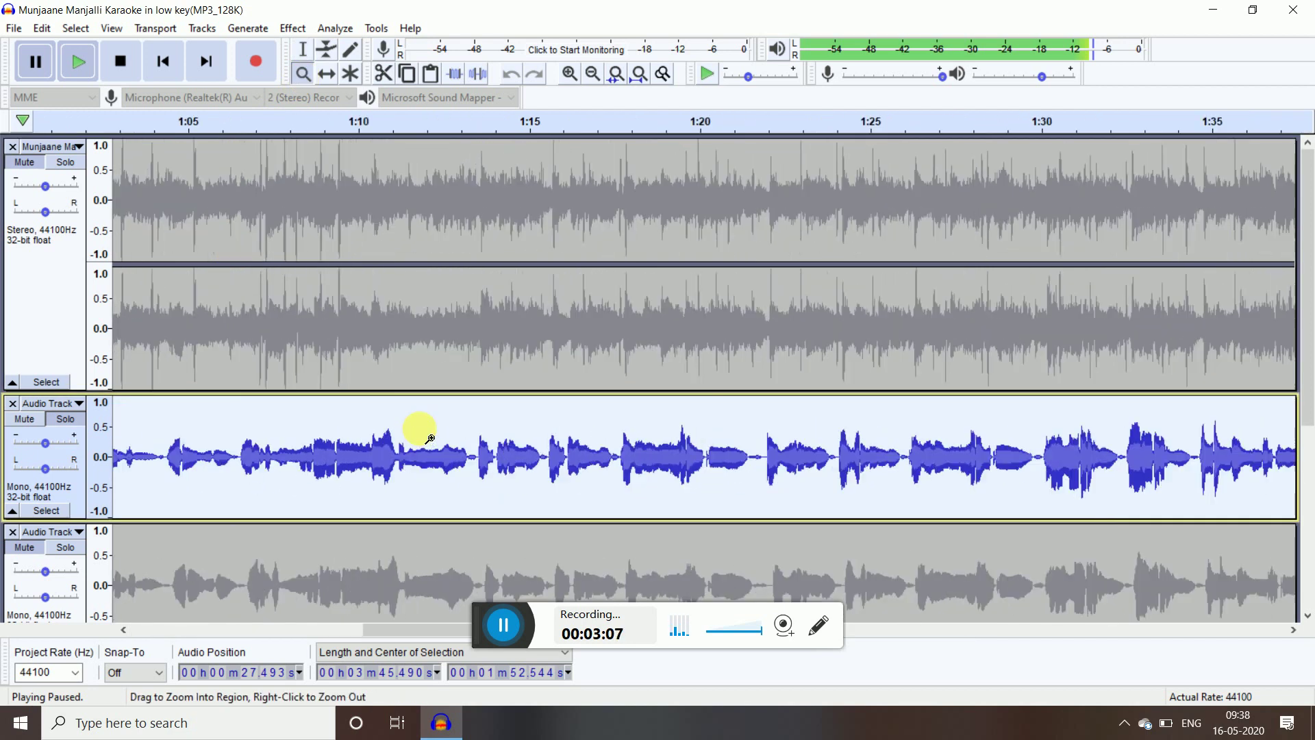
left_click(302, 50)
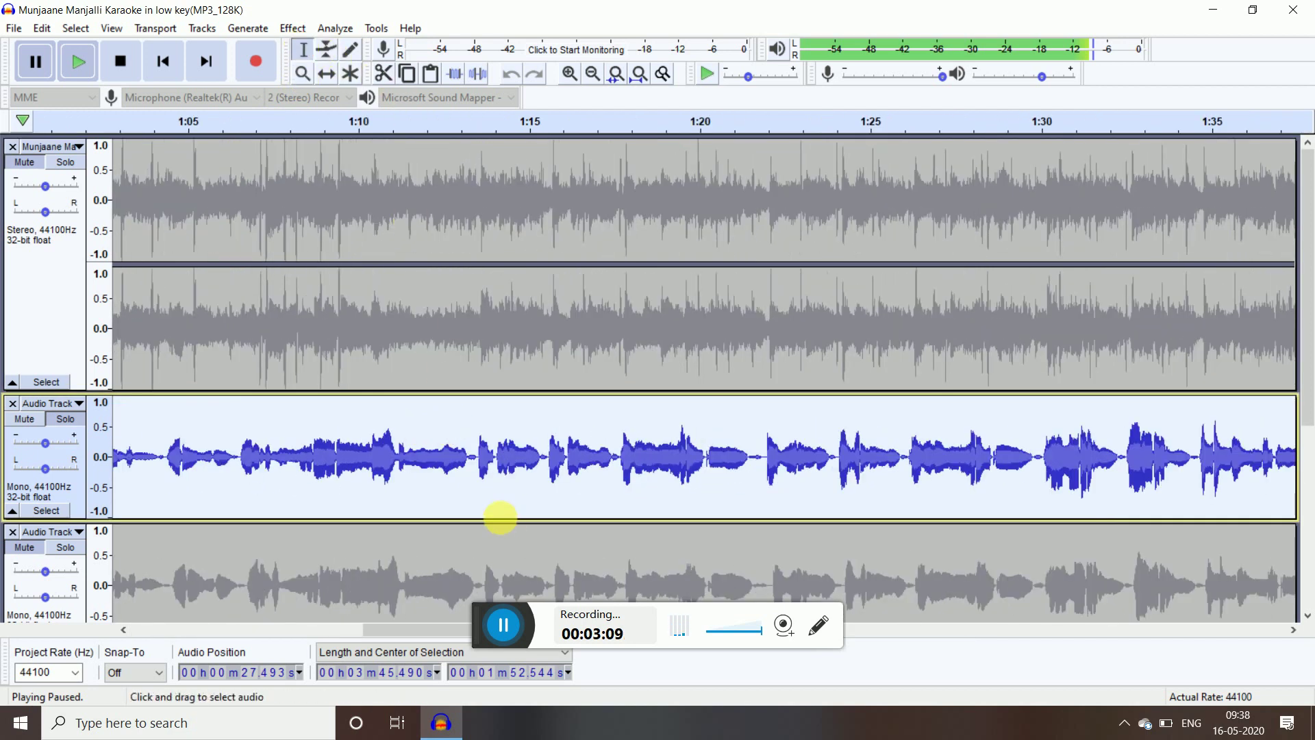
left_click_drag(480, 471, 546, 470)
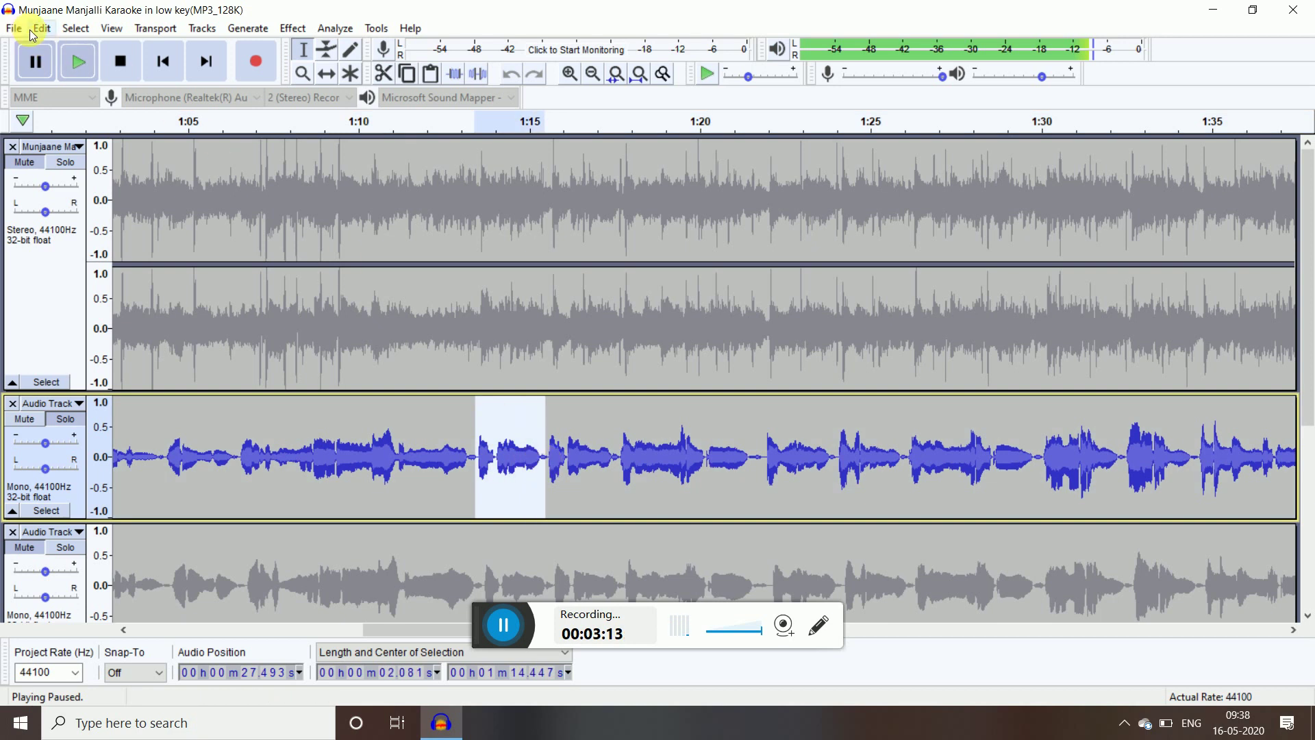
left_click(292, 28)
left_click(364, 88)
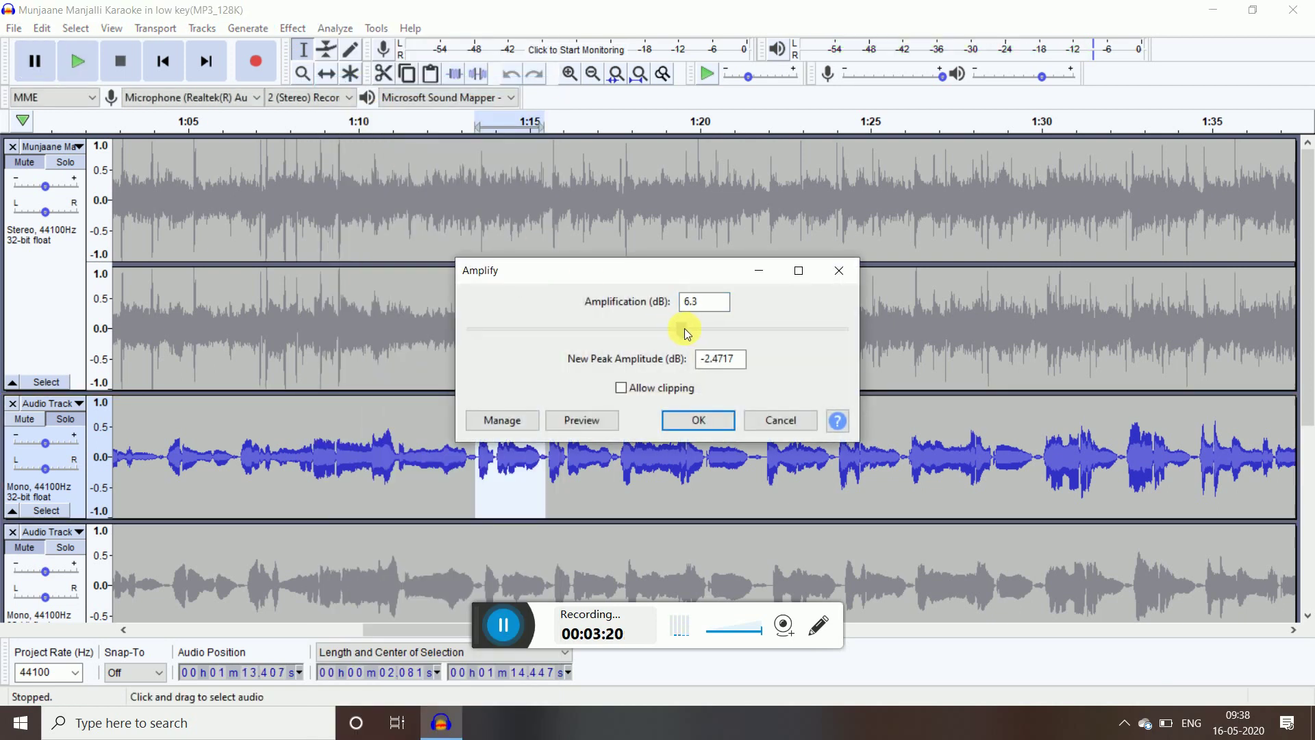
left_click_drag(676, 327, 676, 327)
left_click(595, 423)
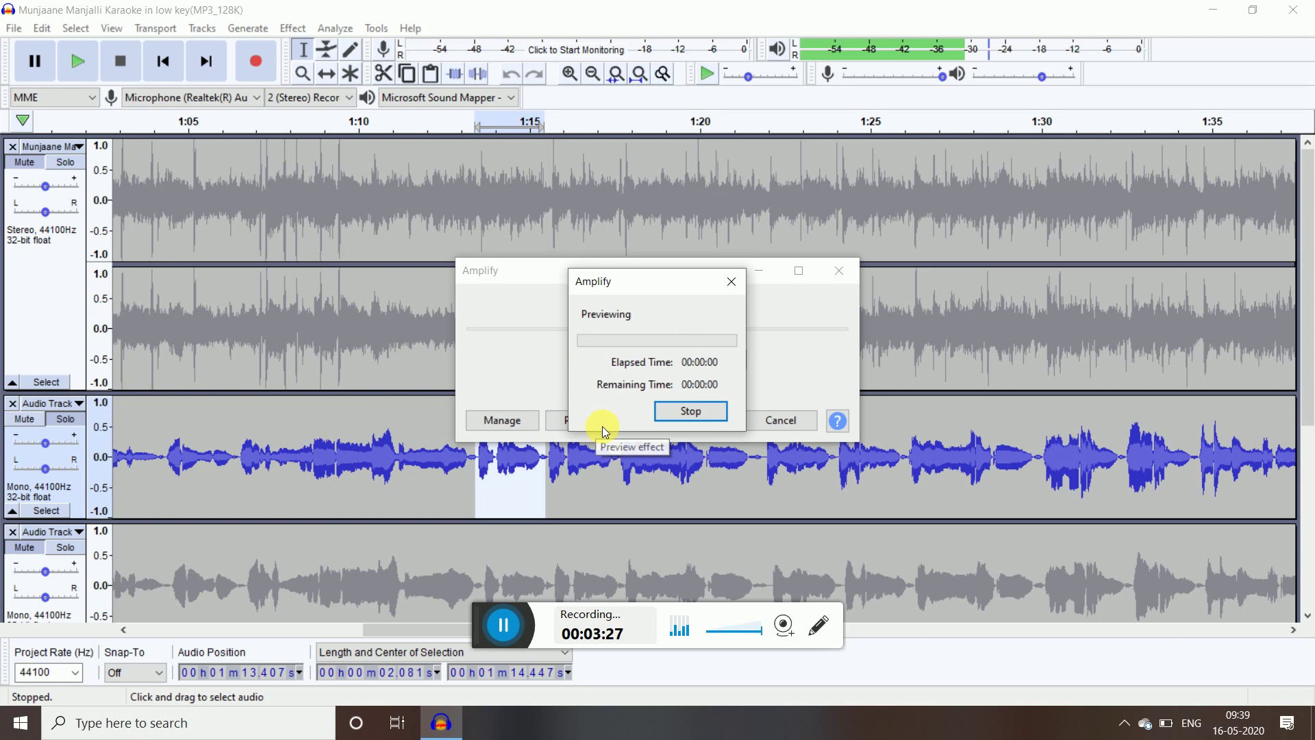
left_click(682, 410)
left_click(699, 420)
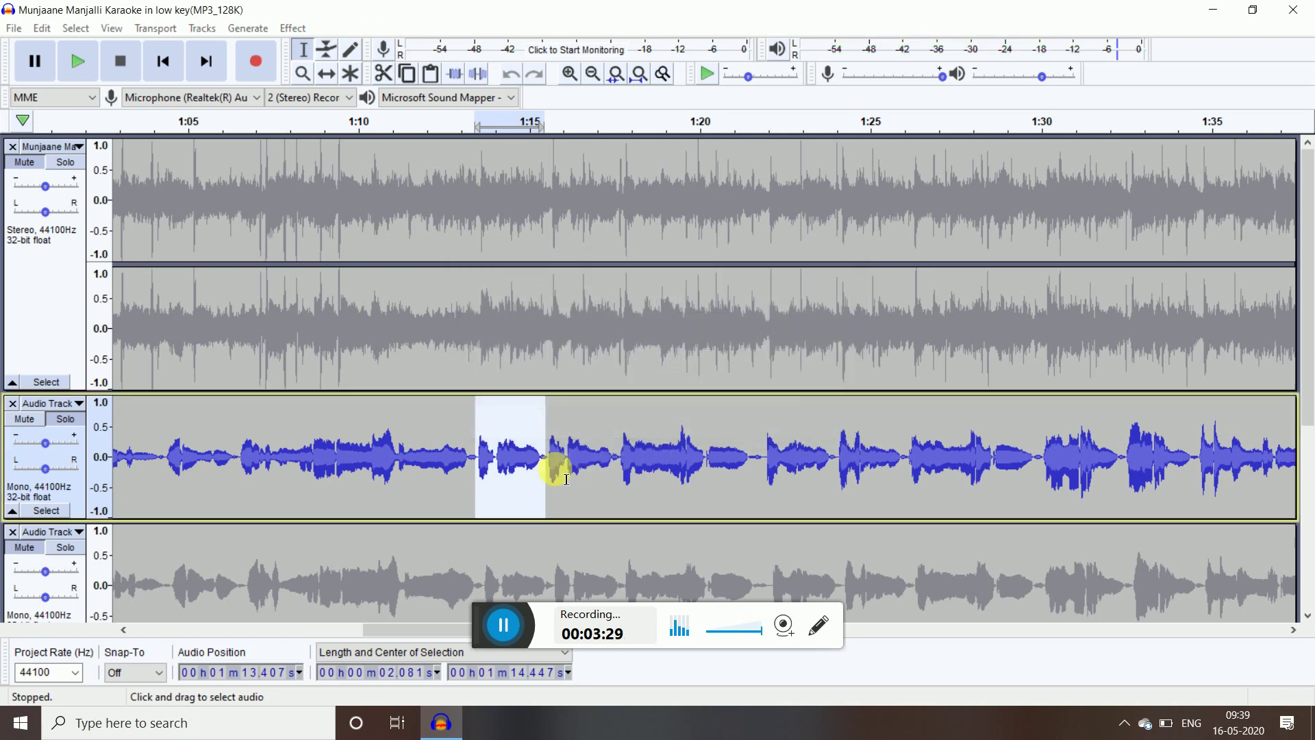
Step: Amplify the quieter vocal stretch from about 1:11.1 to 1:13.3, using less than the suggested gain
mouse_move(481, 452)
left_mouse_down()
mouse_move(507, 452)
mouse_move(482, 452)
left_mouse_up()
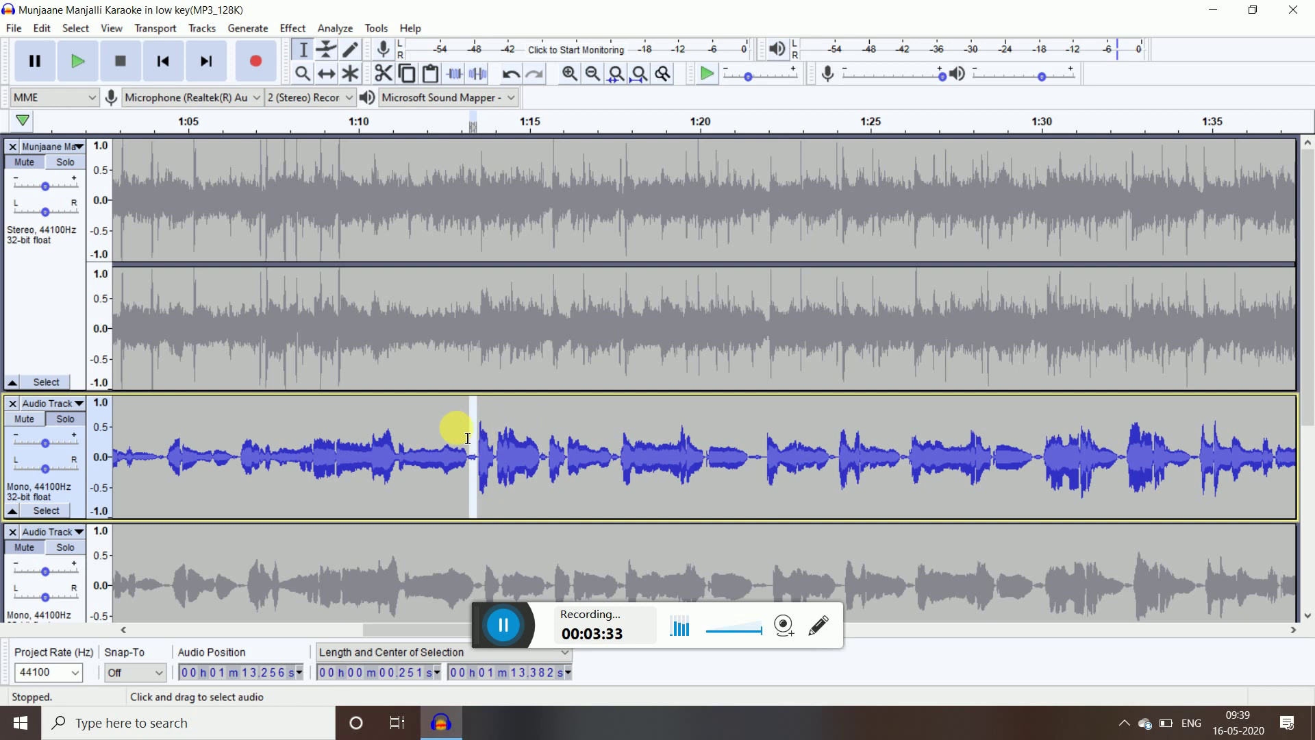
left_click_drag(397, 452, 481, 454)
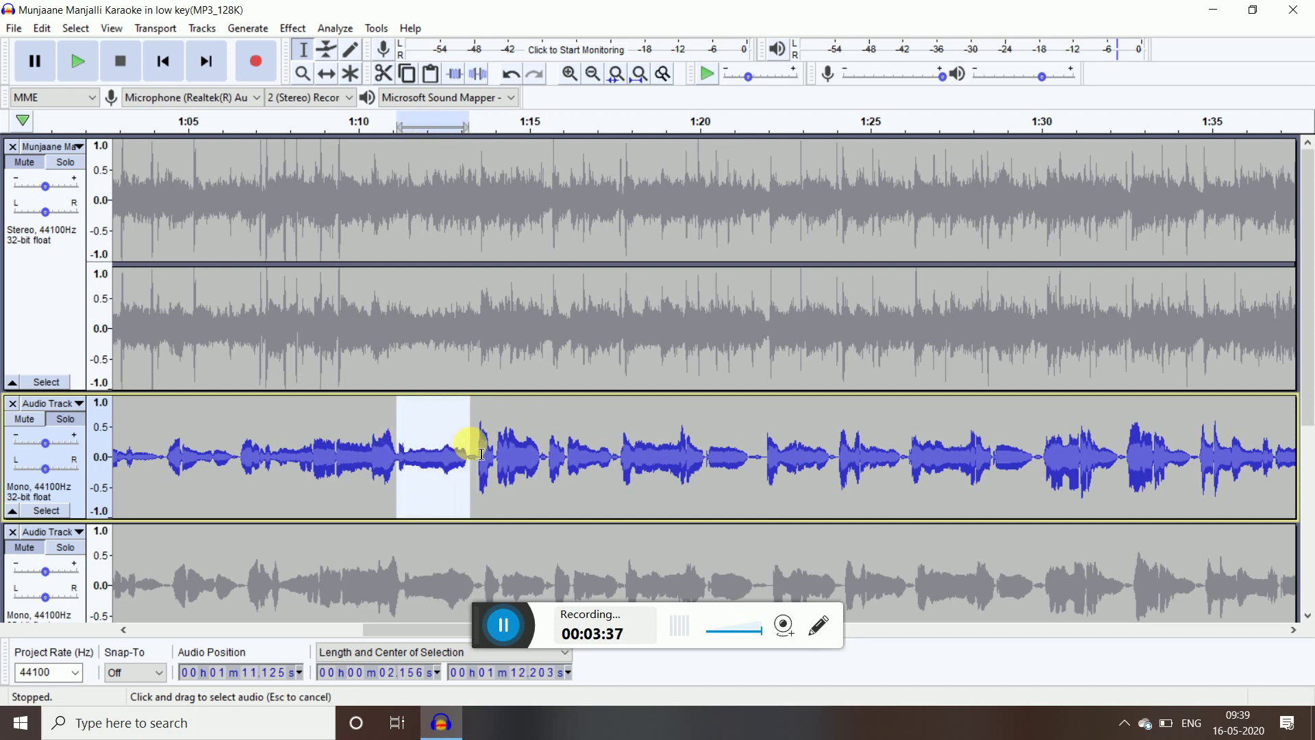
left_click(293, 28)
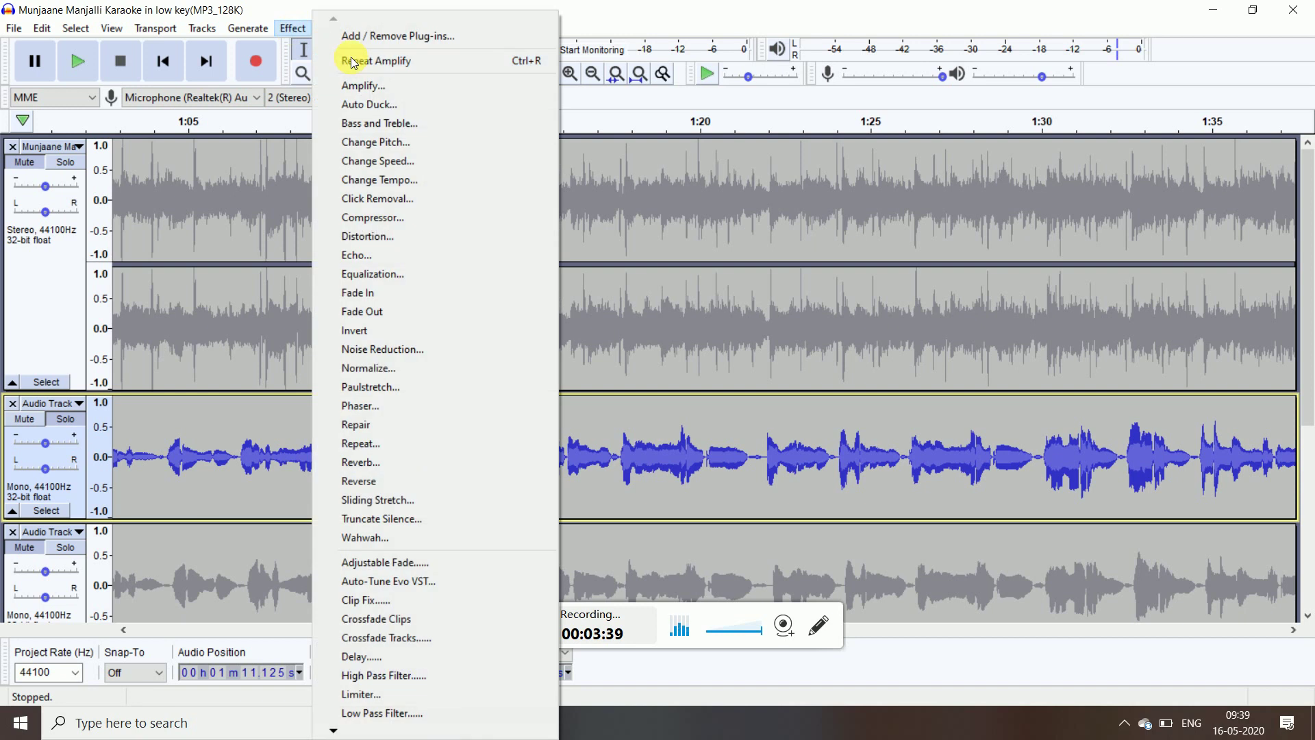
left_click(370, 85)
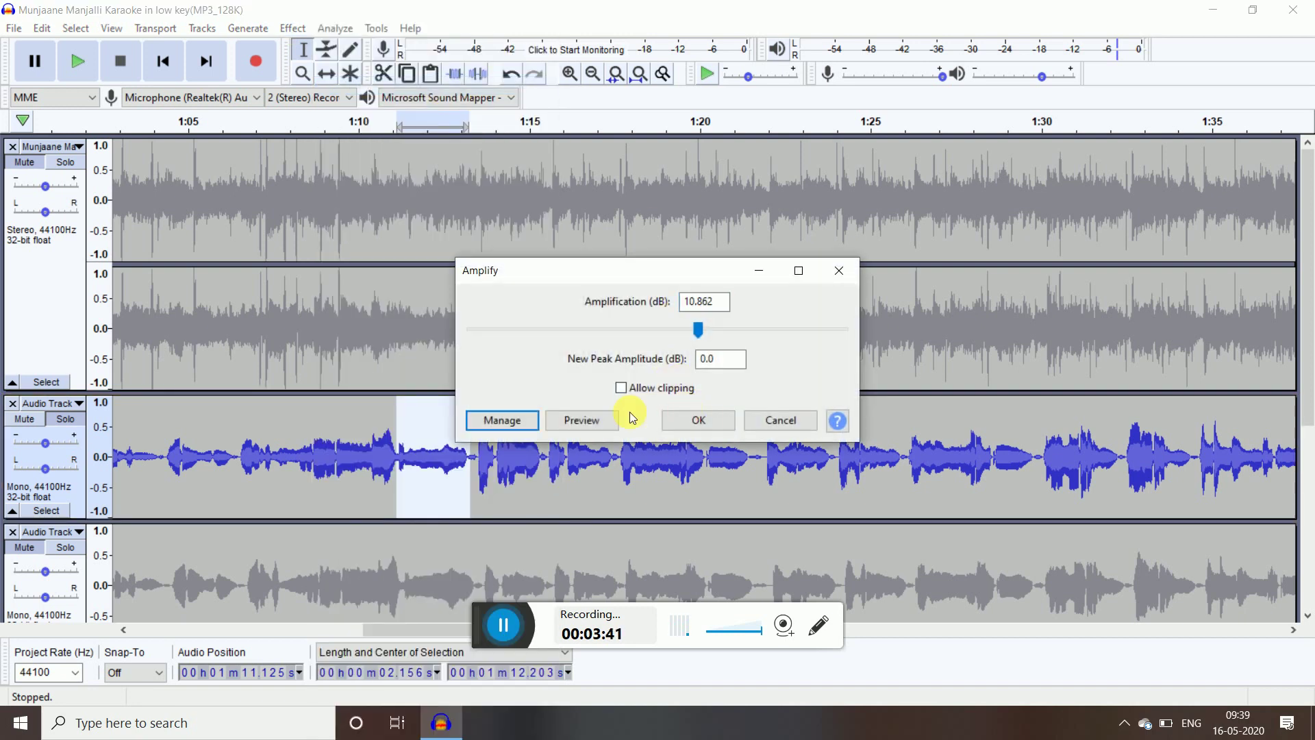
mouse_move(698, 330)
left_mouse_down()
mouse_move(726, 330)
mouse_move(689, 335)
left_mouse_up()
left_click(692, 410)
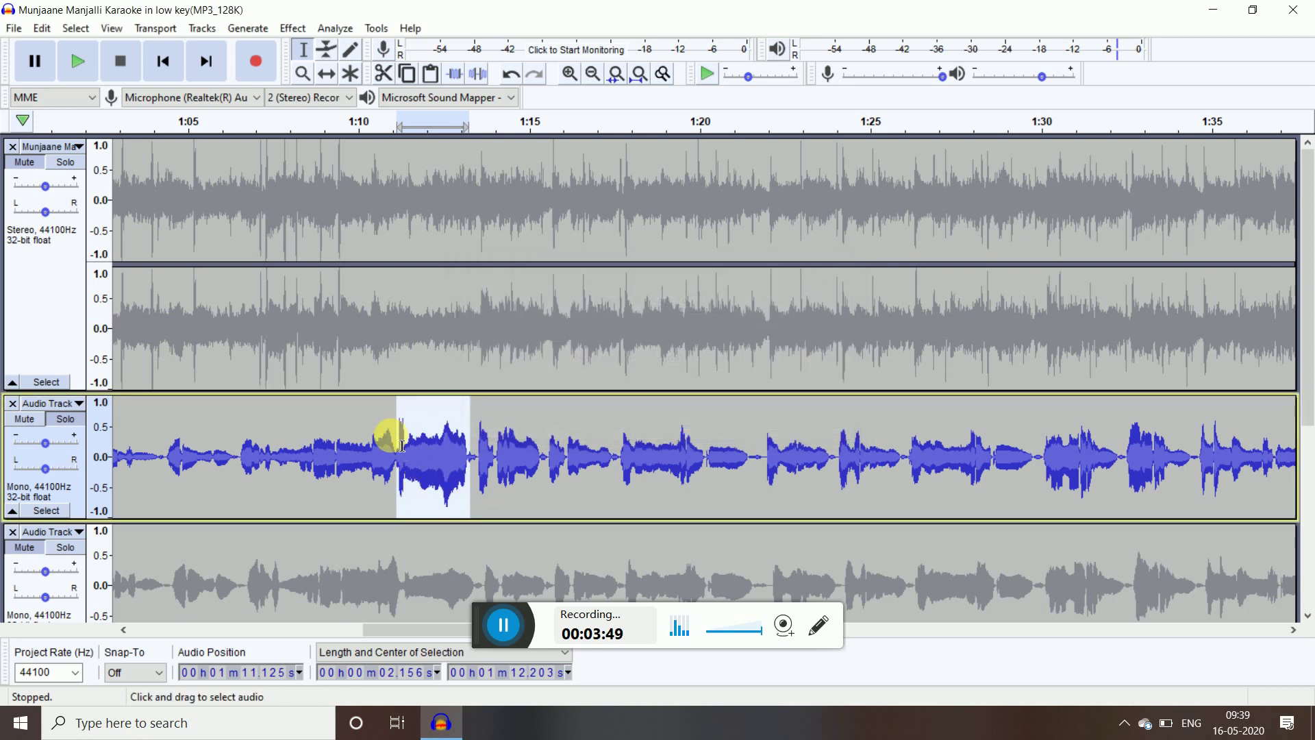
left_click(482, 442)
left_click_drag(791, 446, 805, 445)
left_click(293, 28)
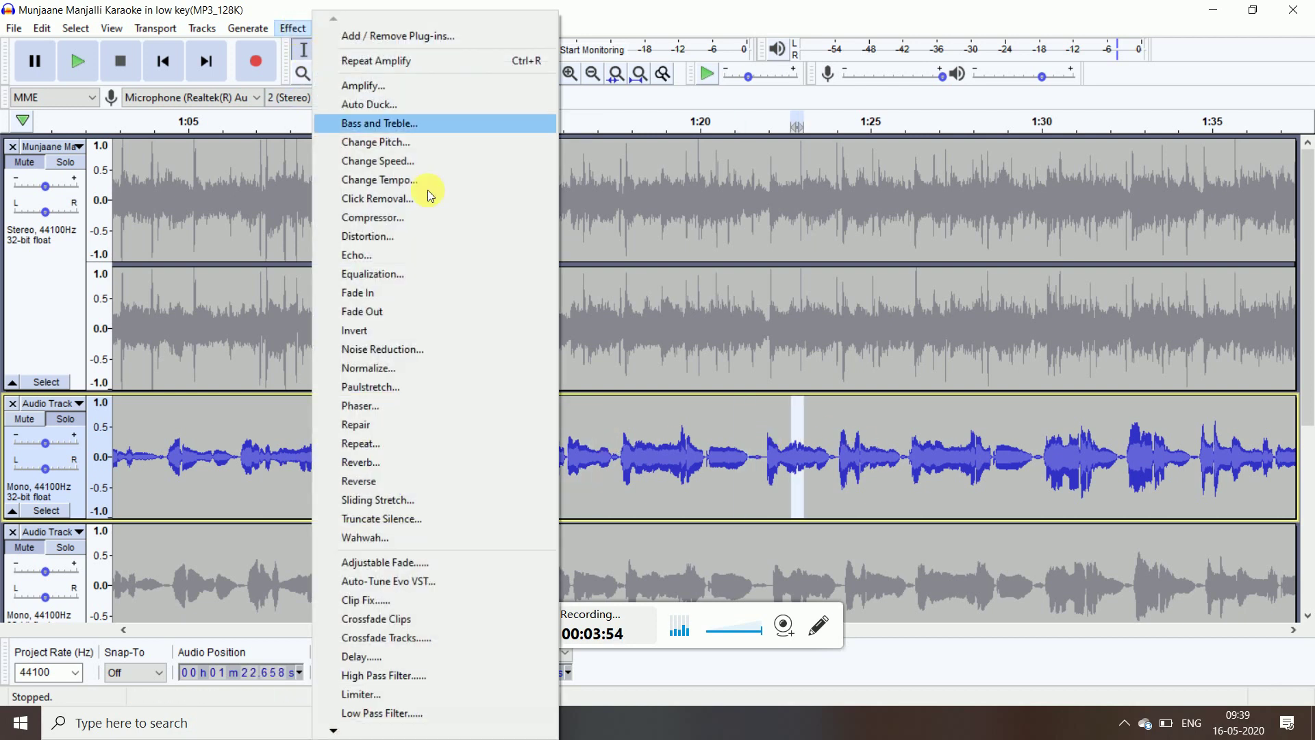
left_click(799, 474)
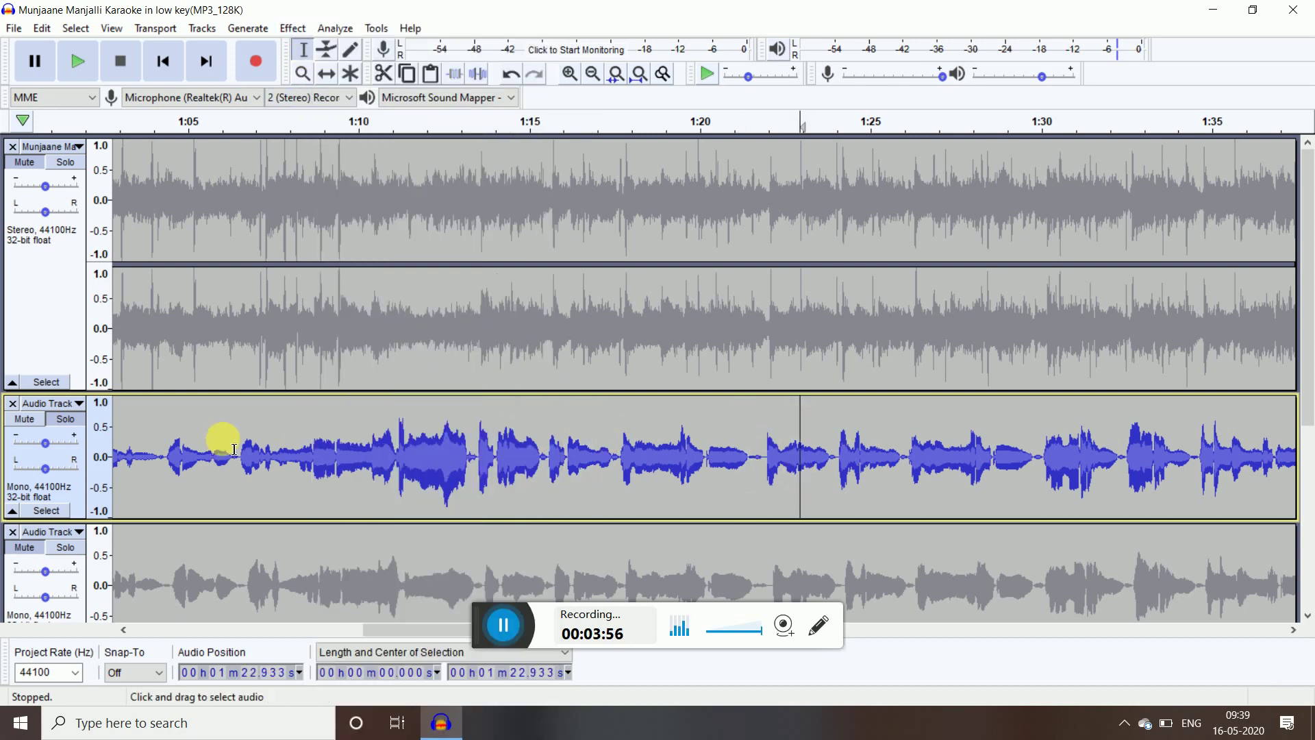
Step: Preview and apply an Echo with 0.2 s delay and 0.1 decay to the vocals from about 1:08.3 to 1:27.4
left_click_drag(177, 445, 892, 479)
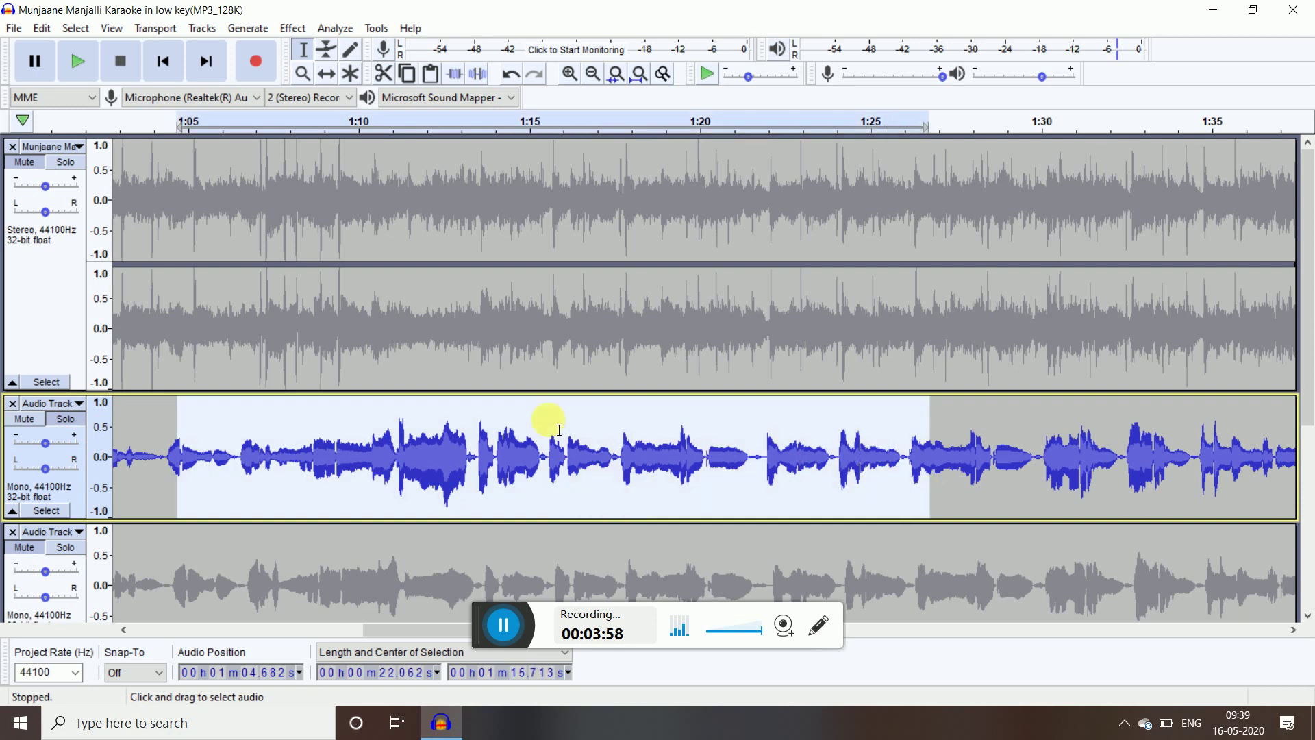
left_click_drag(300, 439, 964, 494)
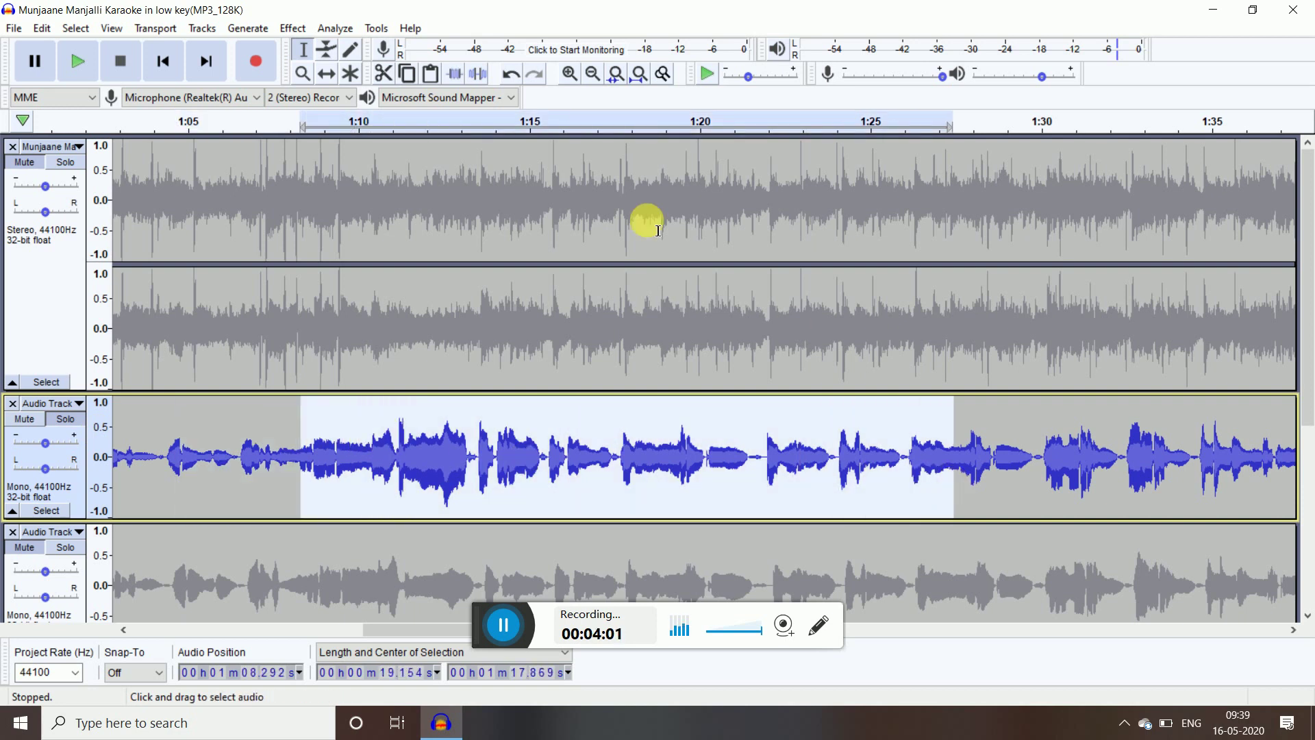
left_click(292, 28)
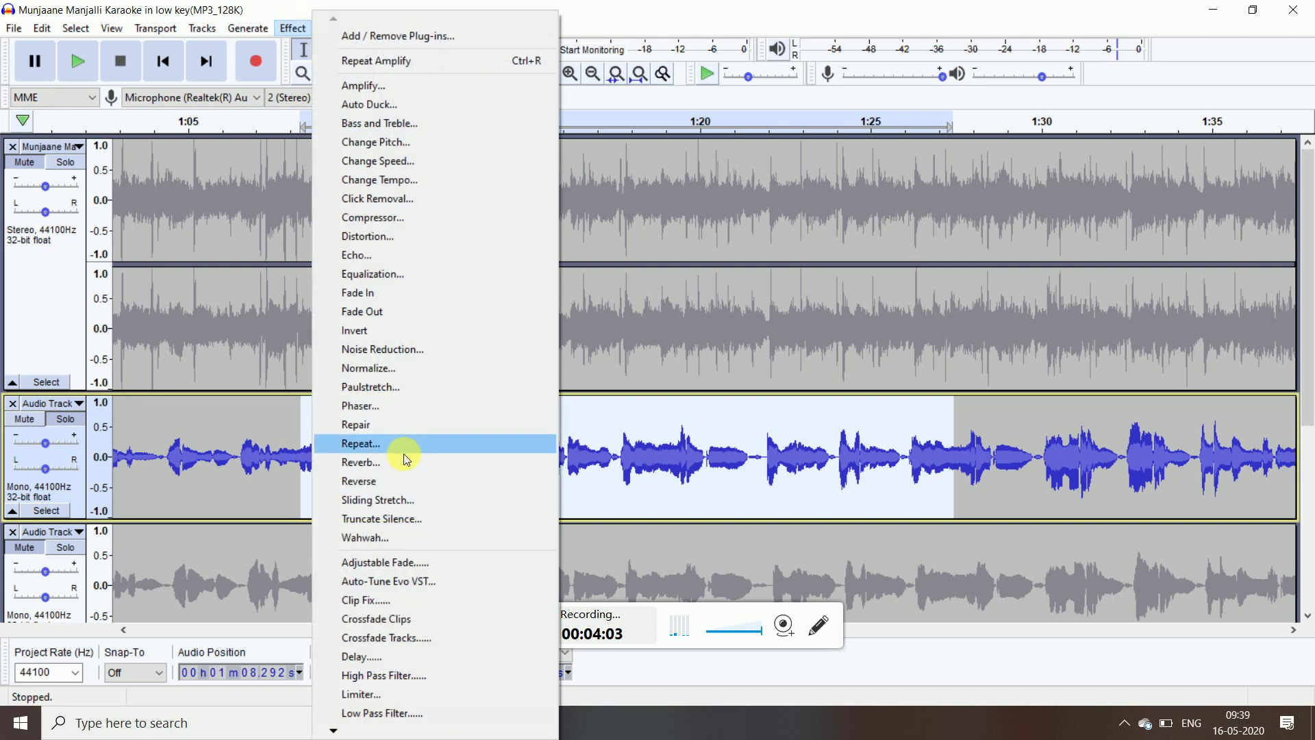
left_click(406, 253)
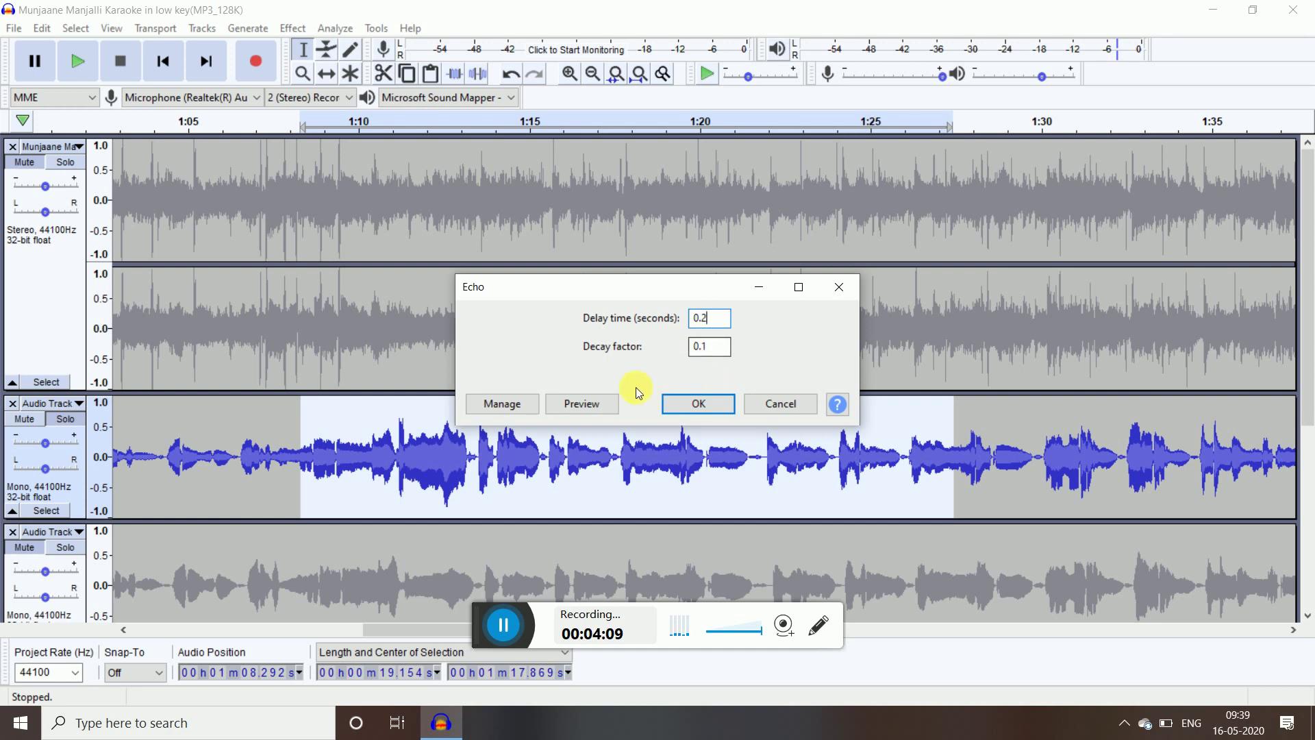
left_click(596, 404)
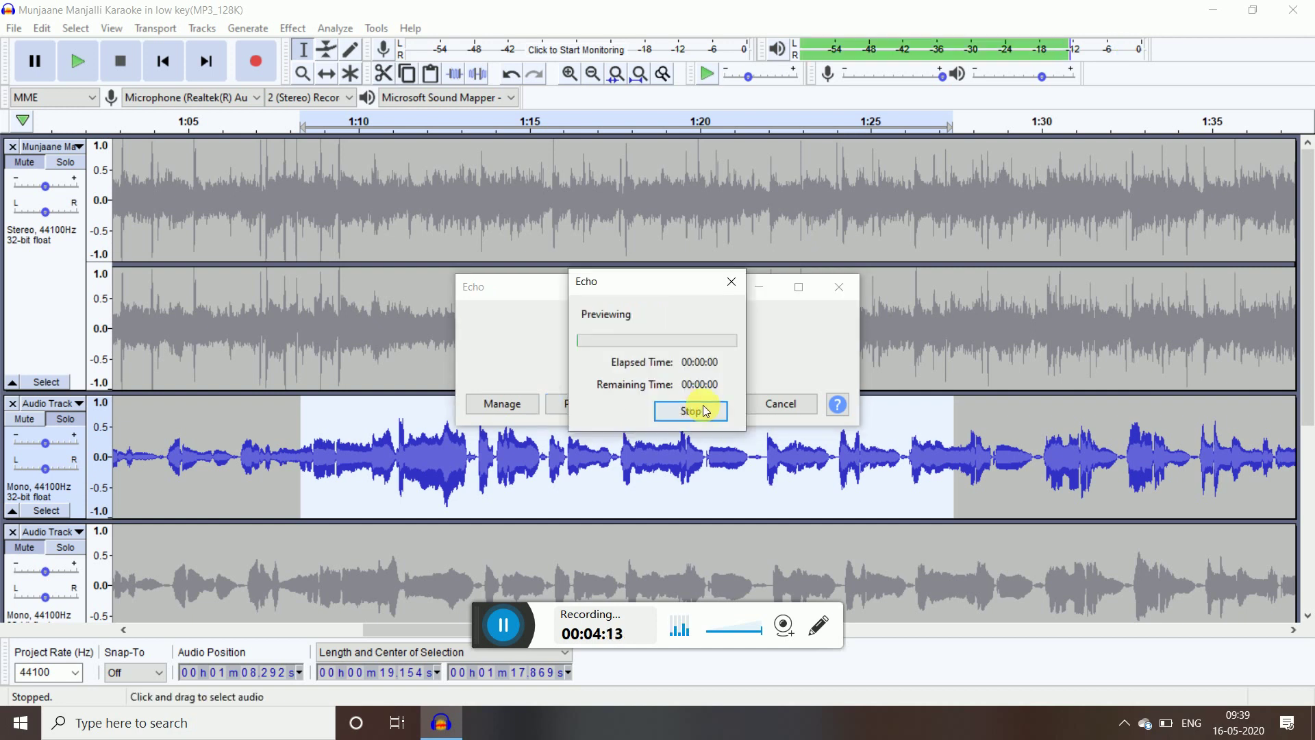
left_click(706, 411)
left_click(674, 404)
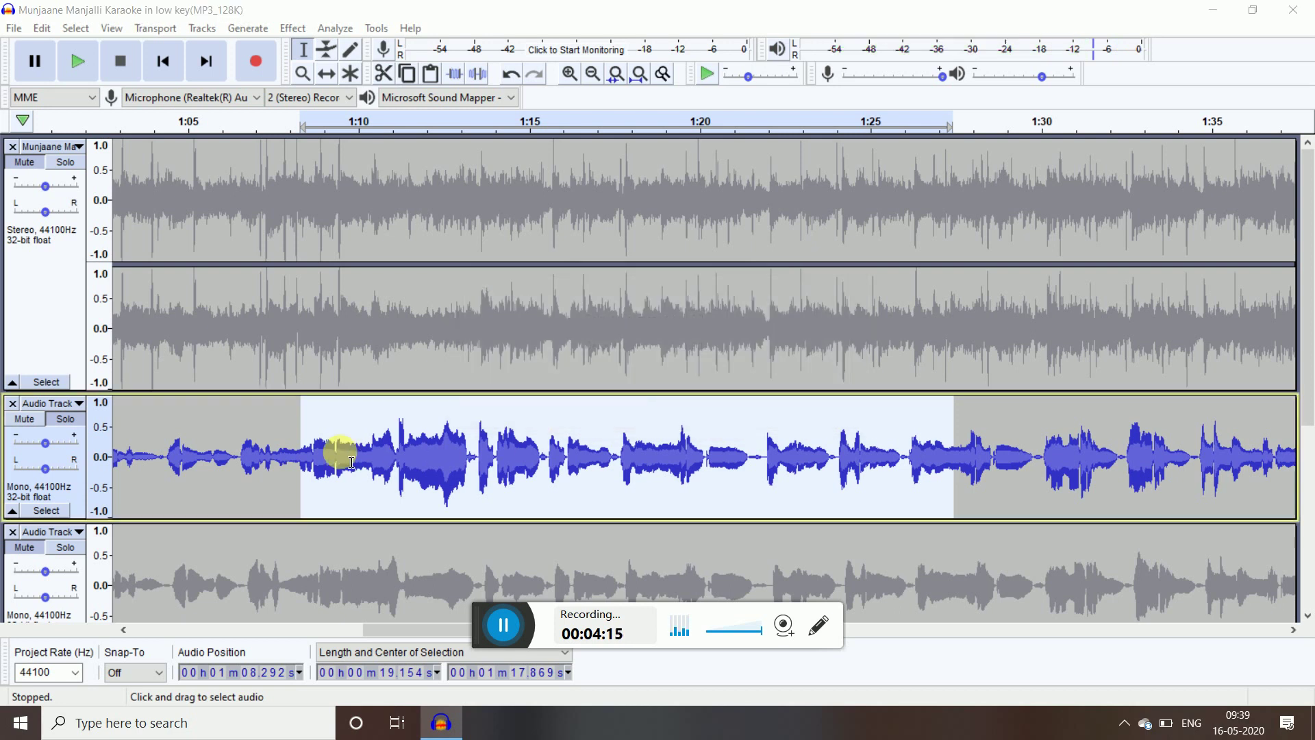
left_click_drag(283, 449, 857, 475)
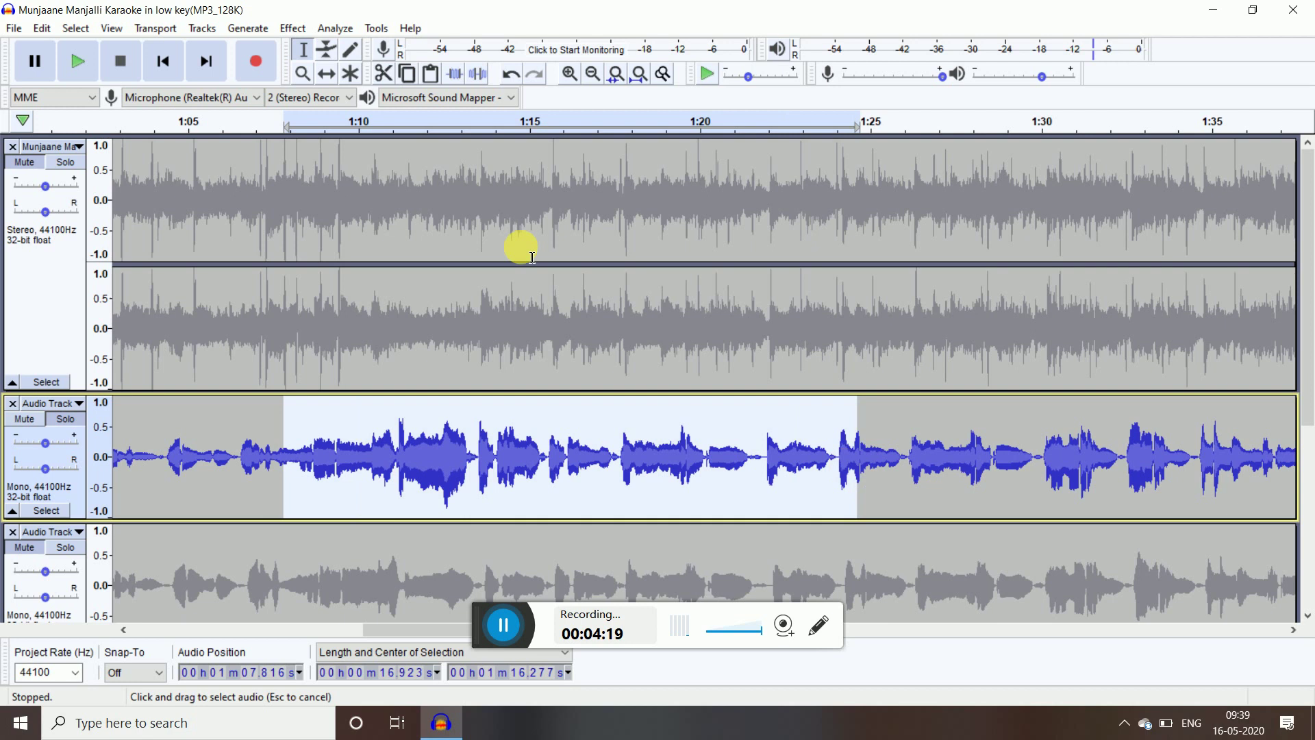
left_click(293, 29)
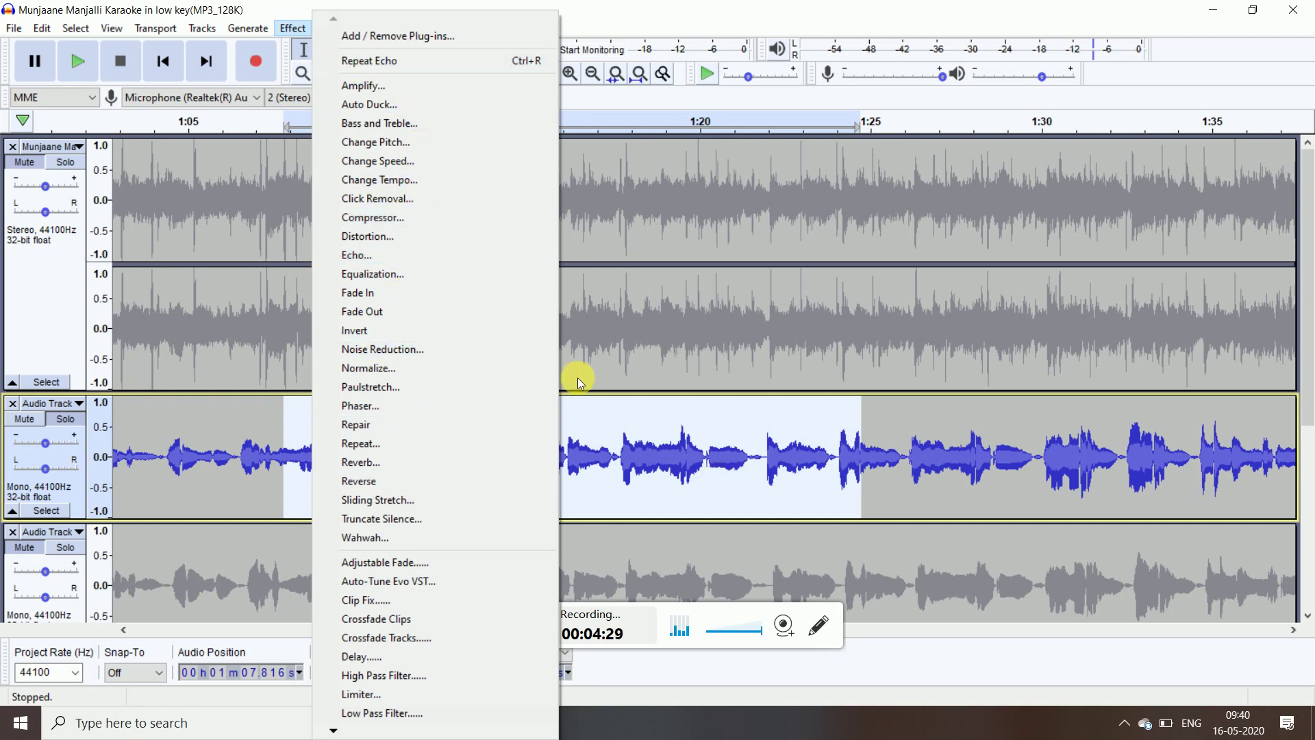
left_click(599, 399)
left_click(601, 399)
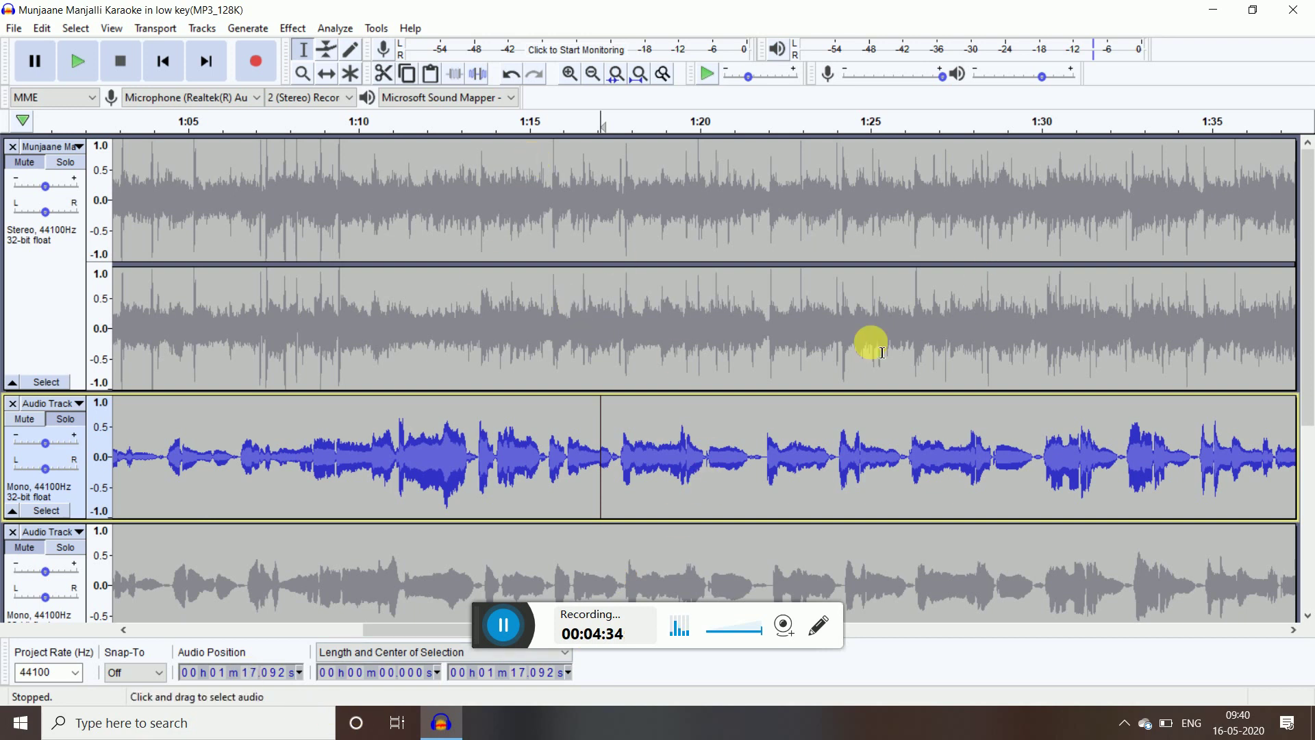
Step: Select sample stretches in an earlier part of the vocal track and place the cursor at about 1:05
left_click_drag(422, 626, 315, 636)
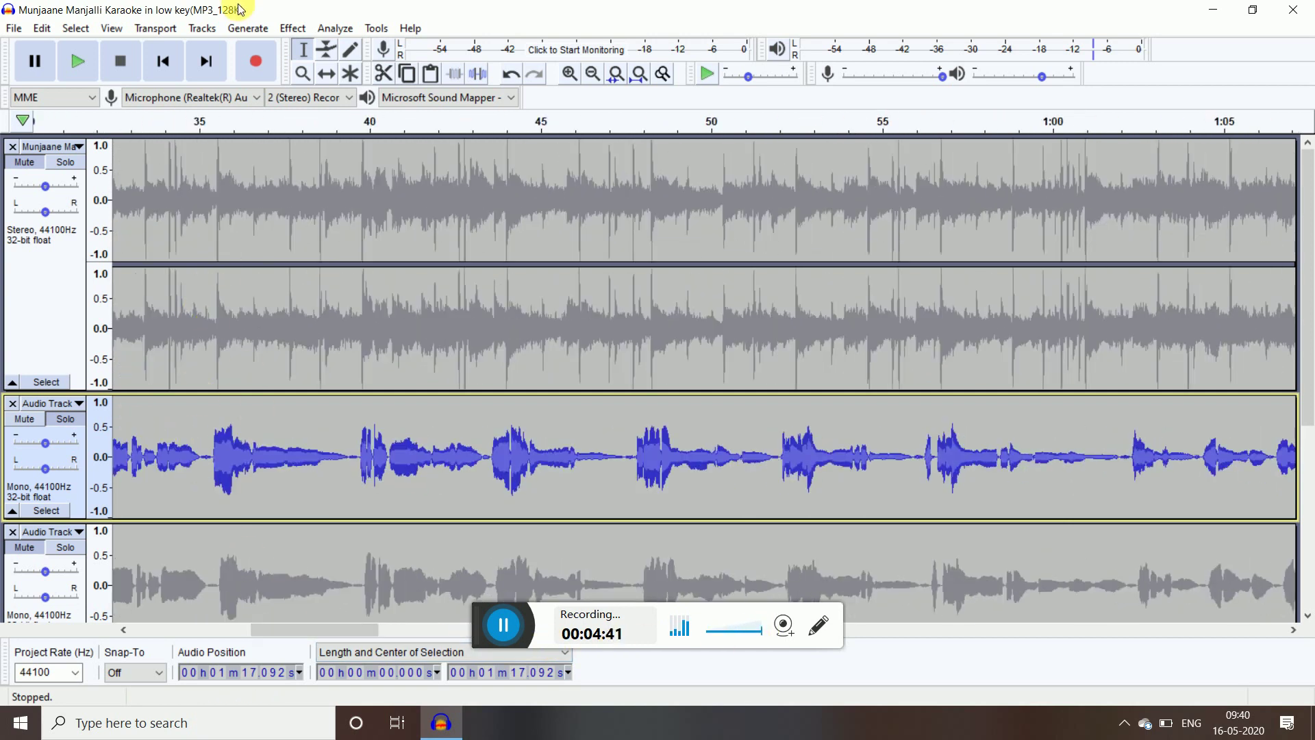
left_click(602, 457)
left_click_drag(657, 457, 740, 457)
left_click_drag(832, 449, 1086, 446)
left_click(1225, 453)
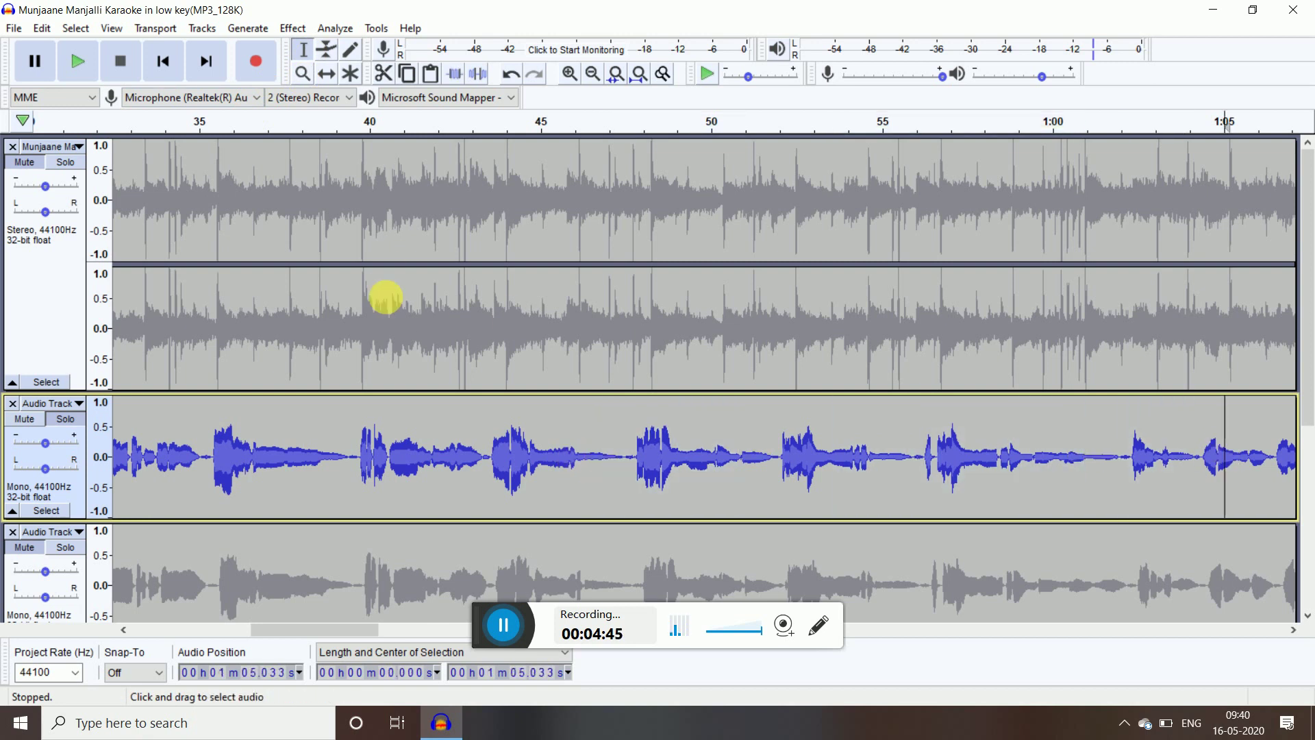
scroll(296, 326, "down", 1)
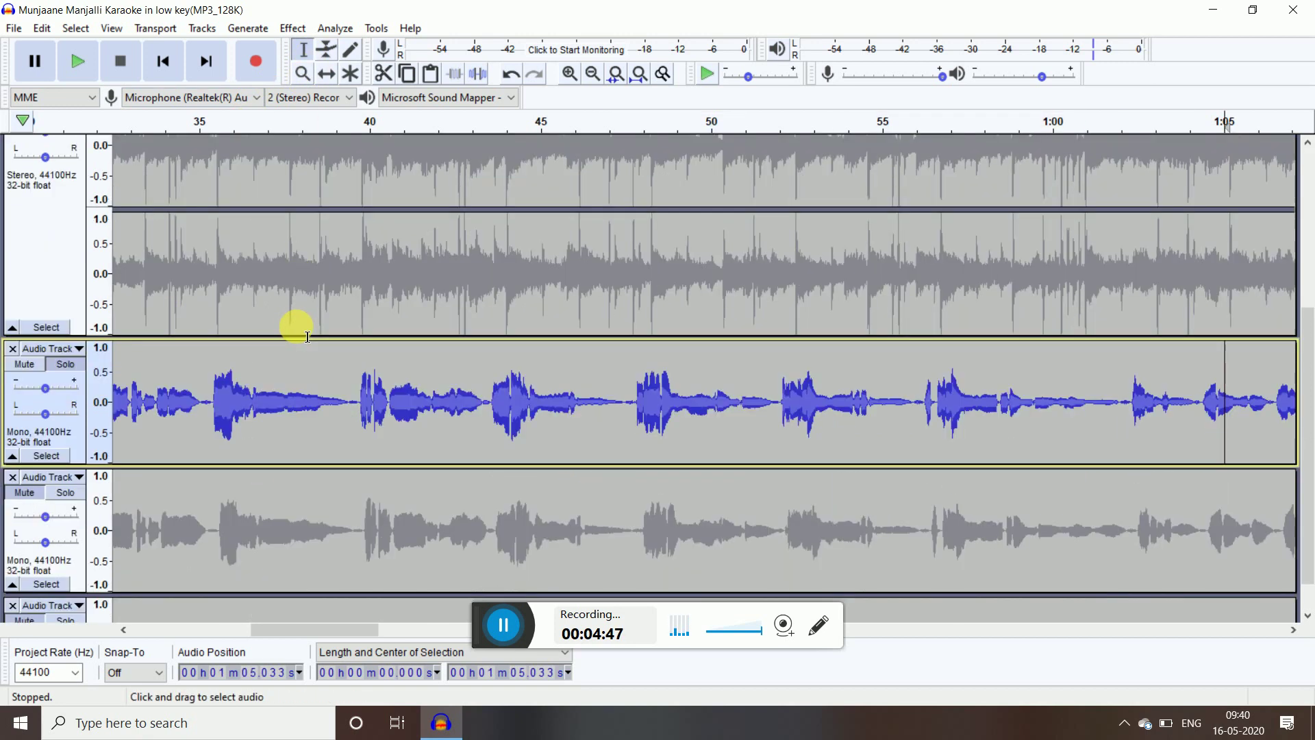
scroll(308, 337, "down", 2)
scroll(304, 335, "up", 5)
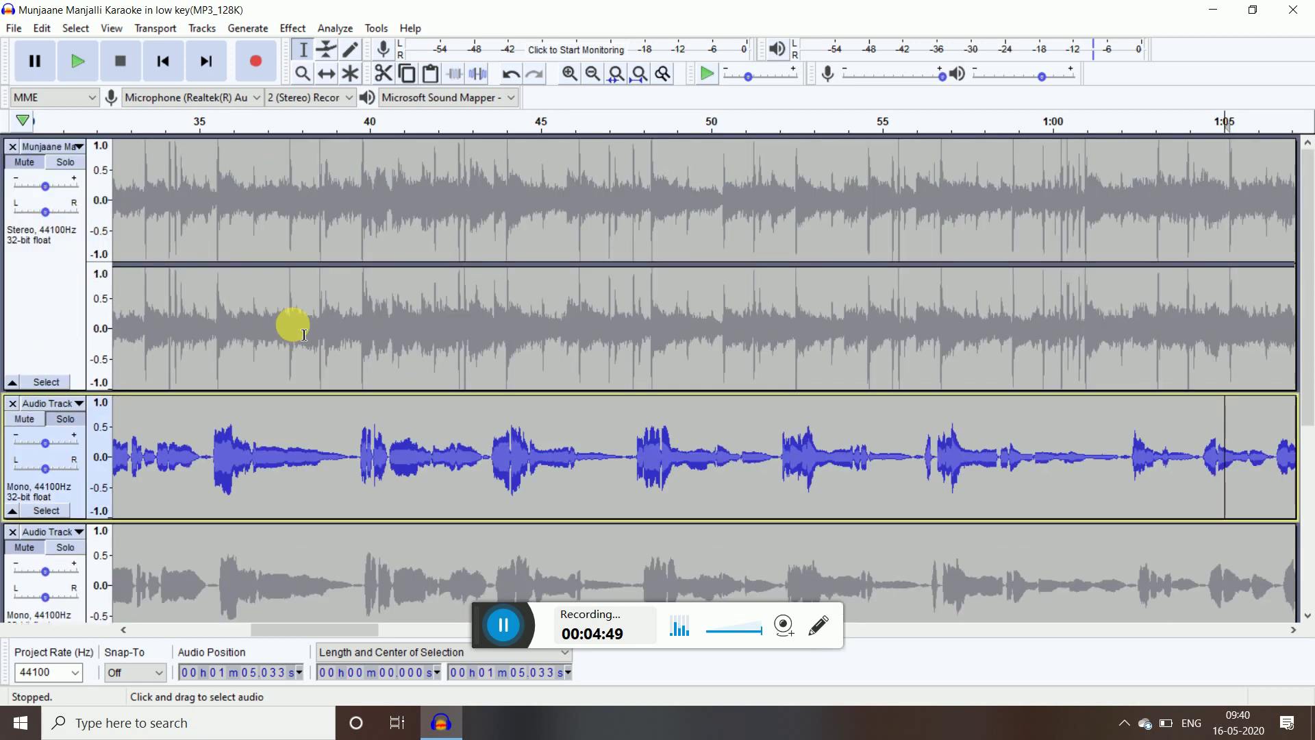
Step: Examine the MP3 export options with the desktop as save location, and leave without exporting
left_click(15, 30)
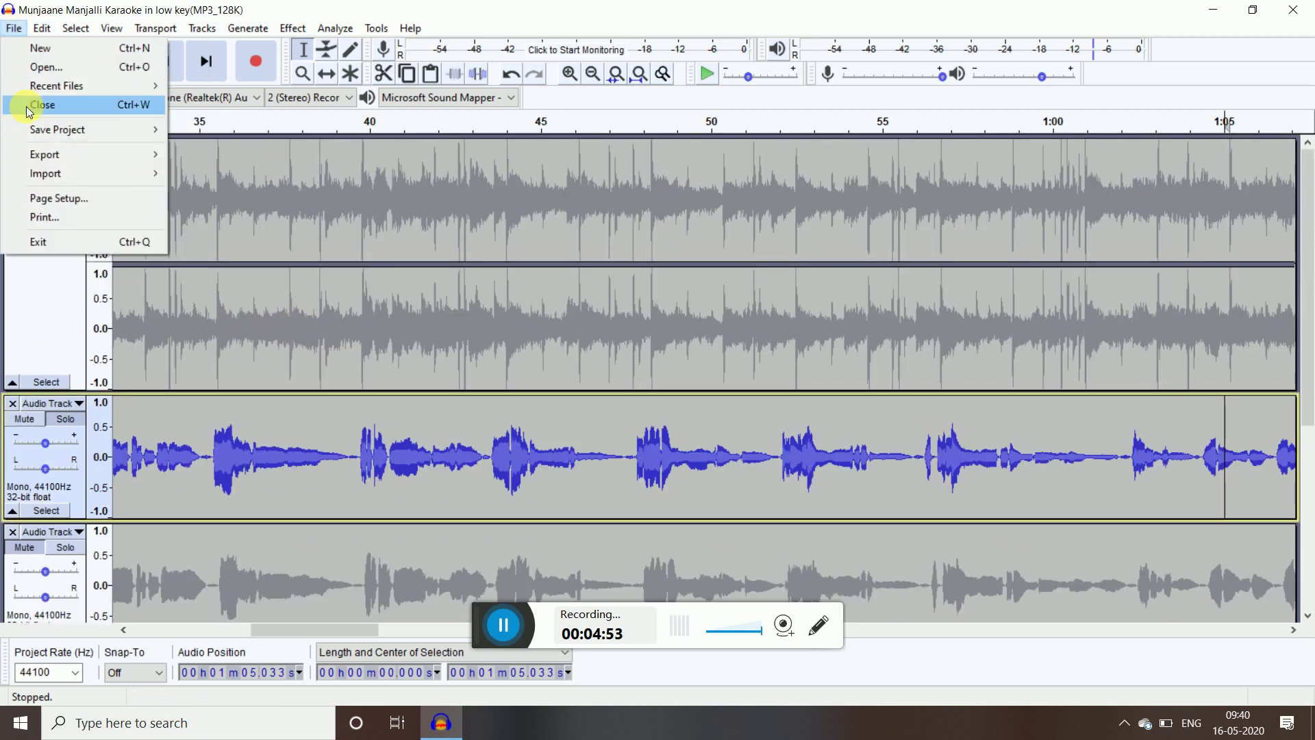
mouse_move(64, 159)
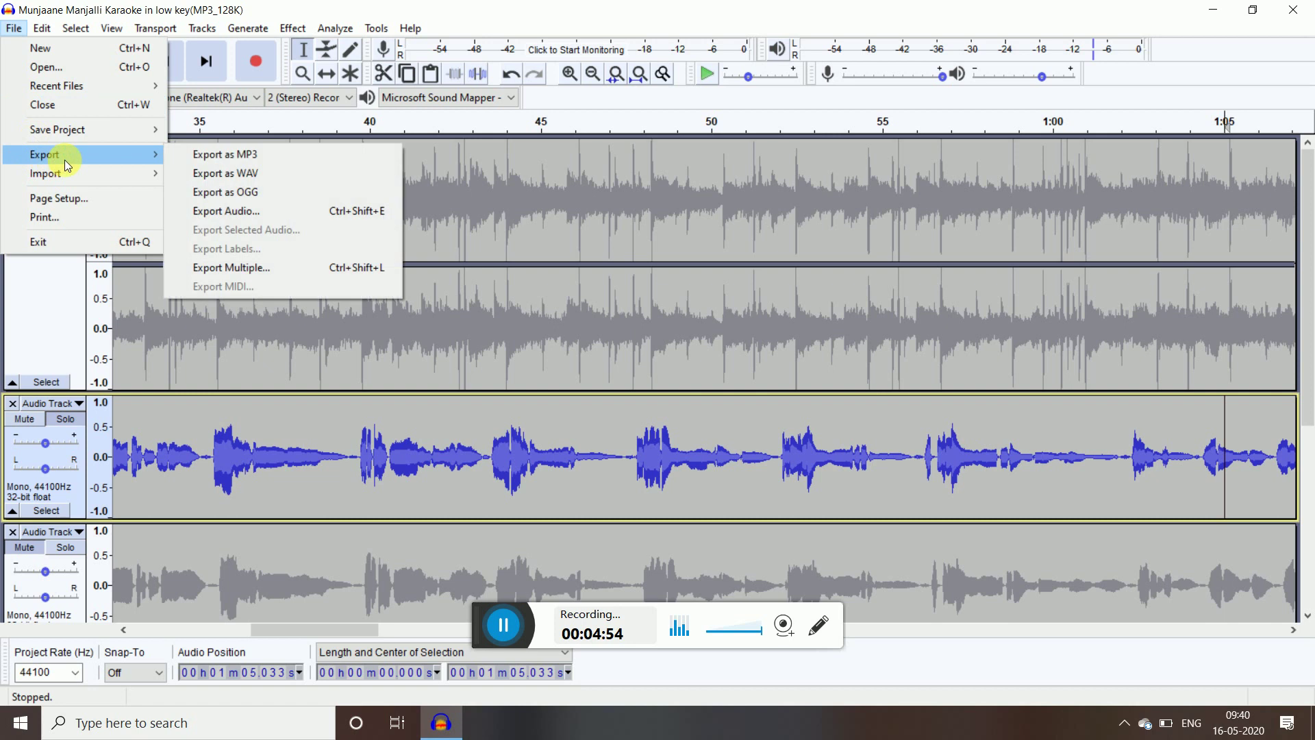
left_click(208, 158)
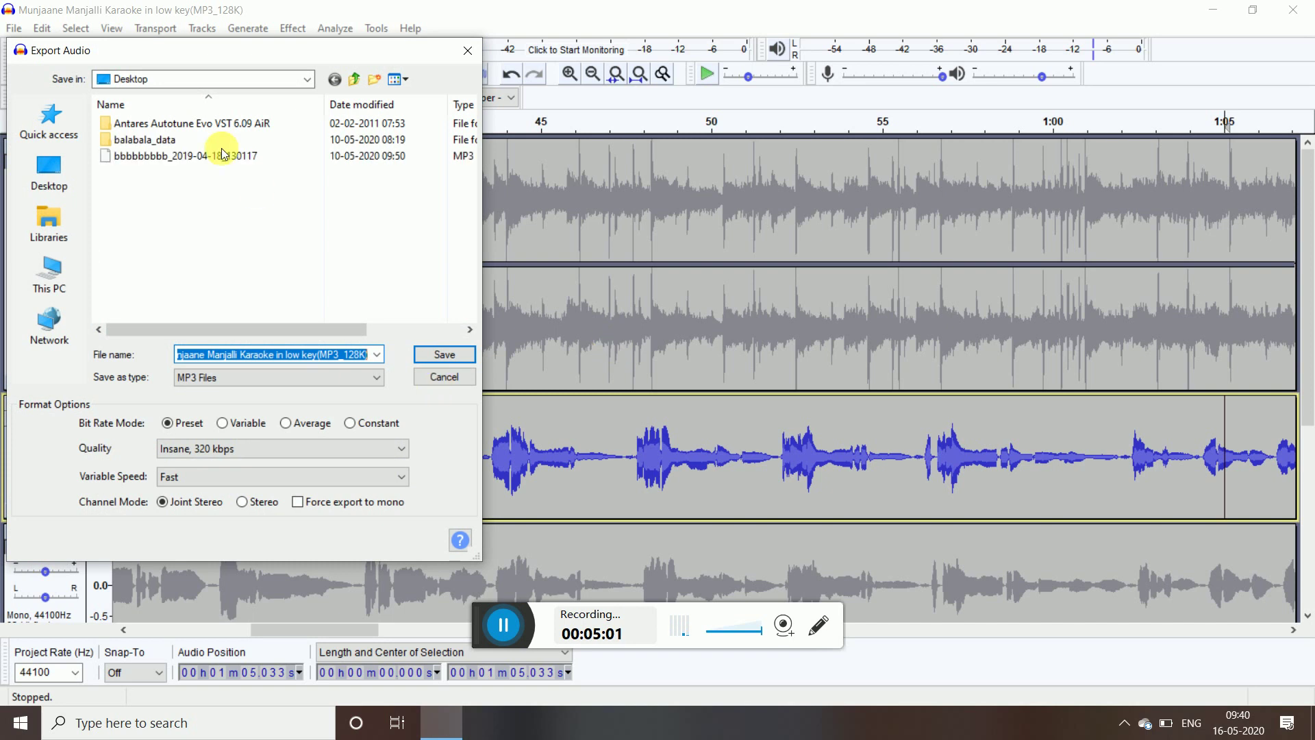
scroll(235, 171, "right", 5)
left_click(470, 329)
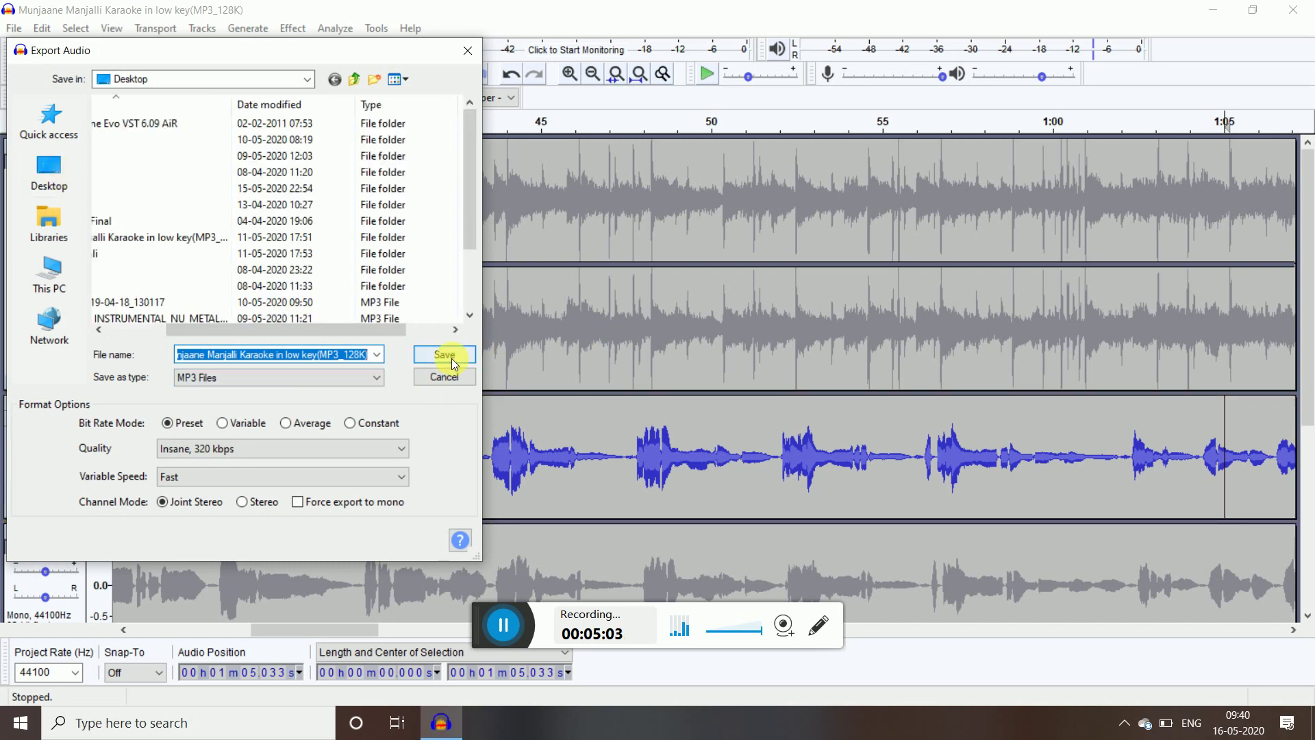
left_click(468, 54)
Step: Show the files on the desktop, return to the Audacity project and set its transport to paused
left_click(1225, 13)
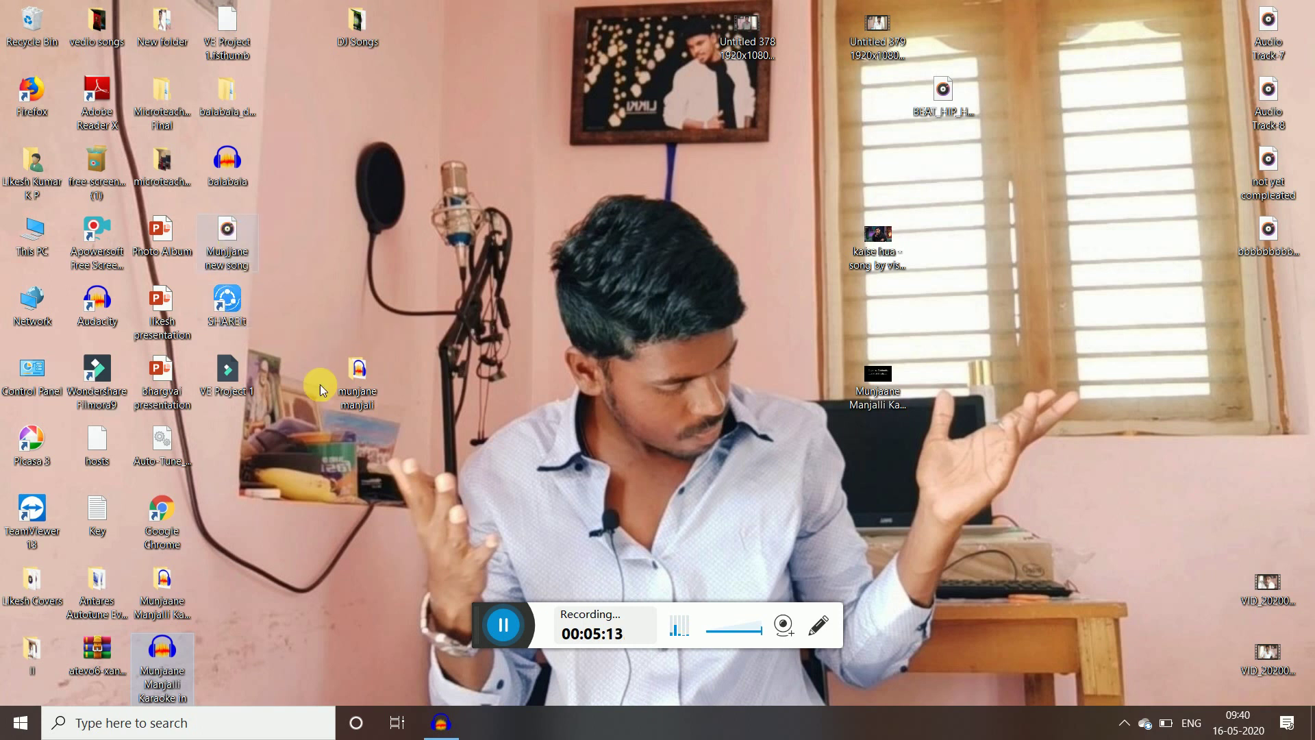
left_click(450, 727)
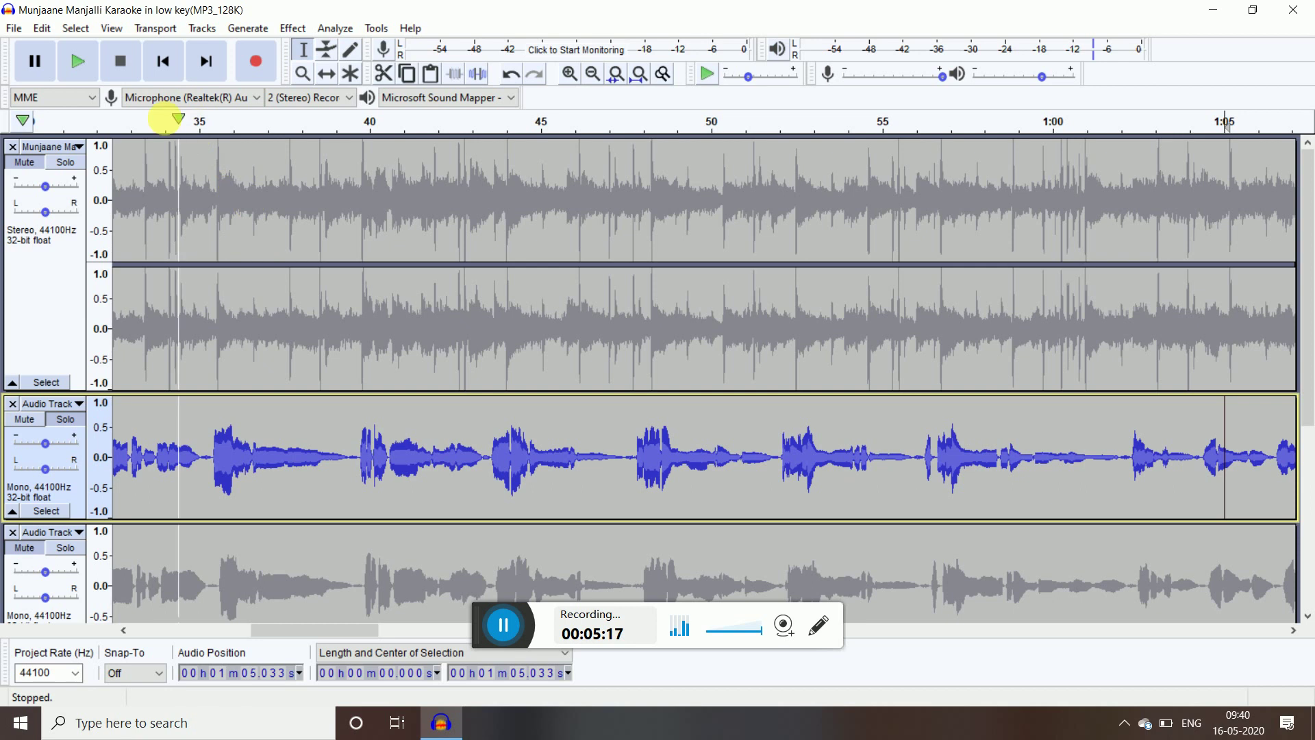
left_click(131, 67)
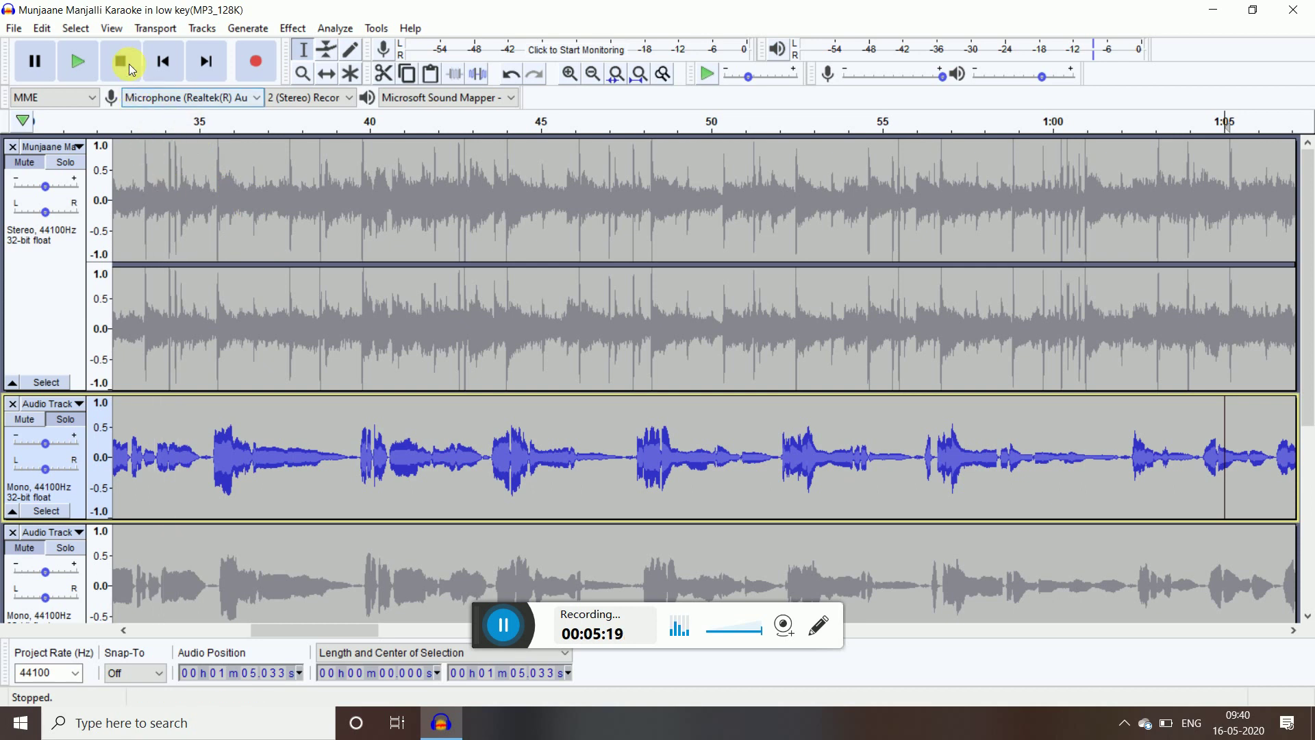
left_click(39, 52)
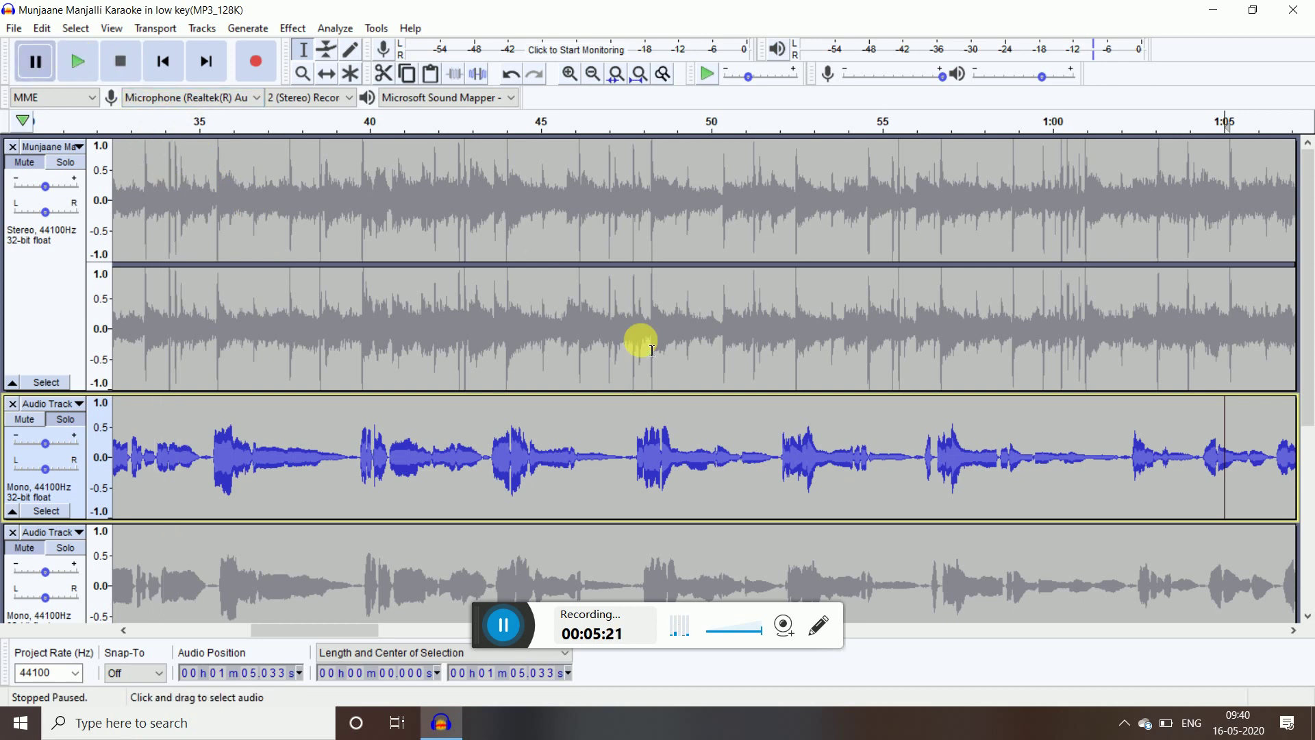